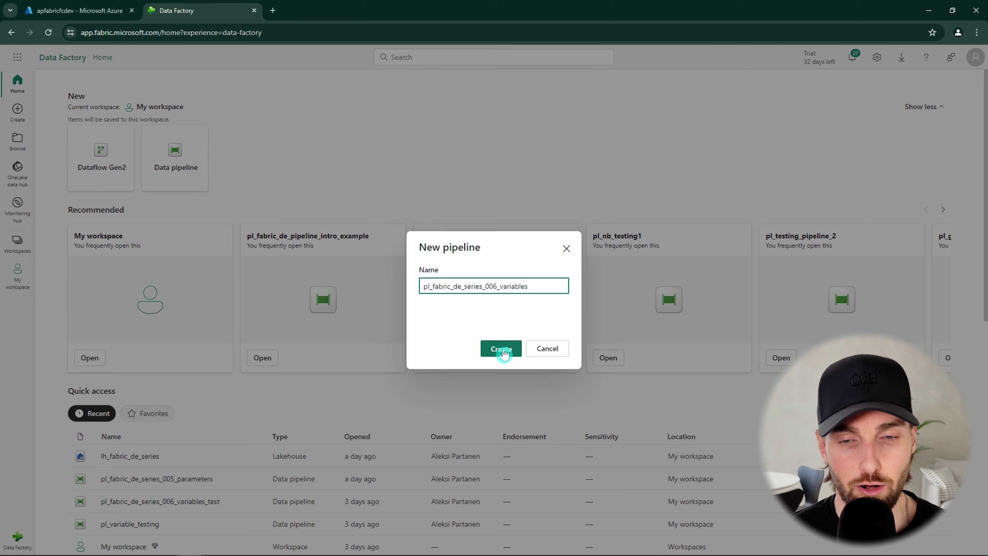
Create pipeline pl_fabric_de_series_006_variables and place a Set variable activity, Set variable1, mid-canvas.
click(501, 353)
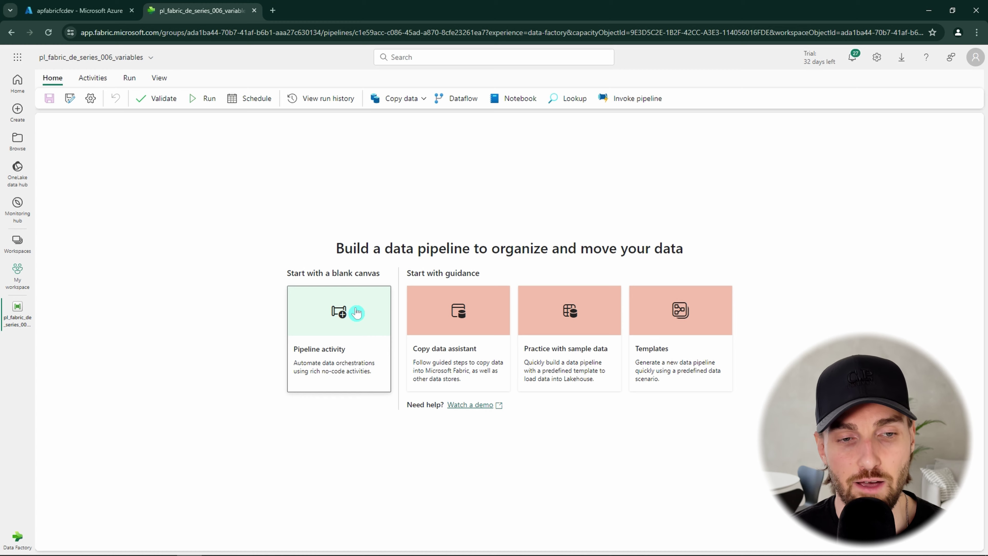
click(357, 313)
scroll(470, 382, down, 2)
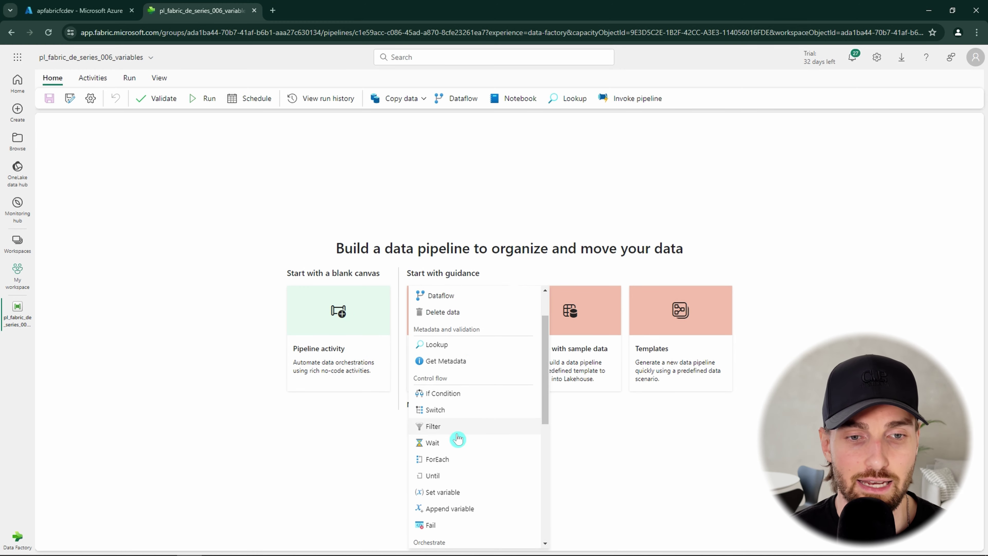
click(450, 498)
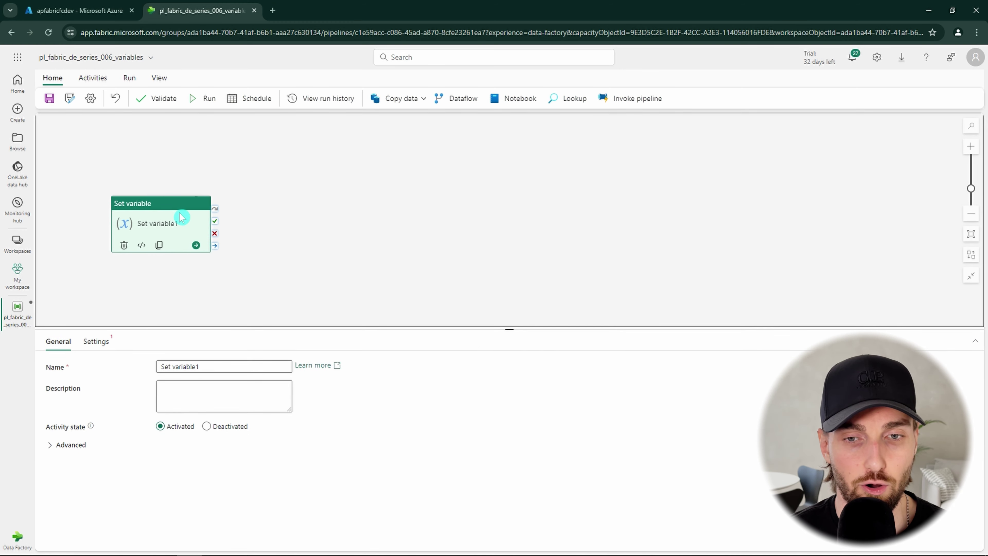
drag(180, 217, 293, 204)
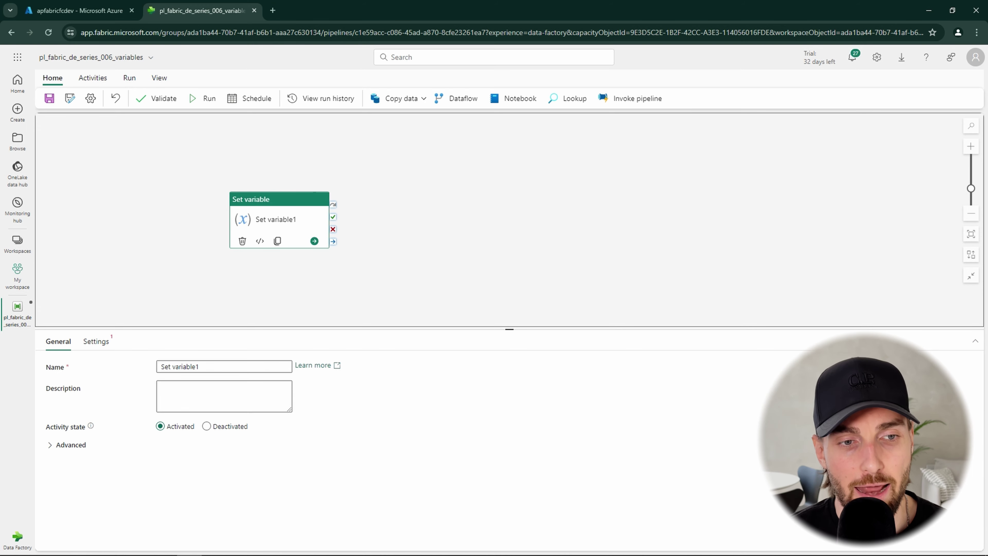
click(161, 252)
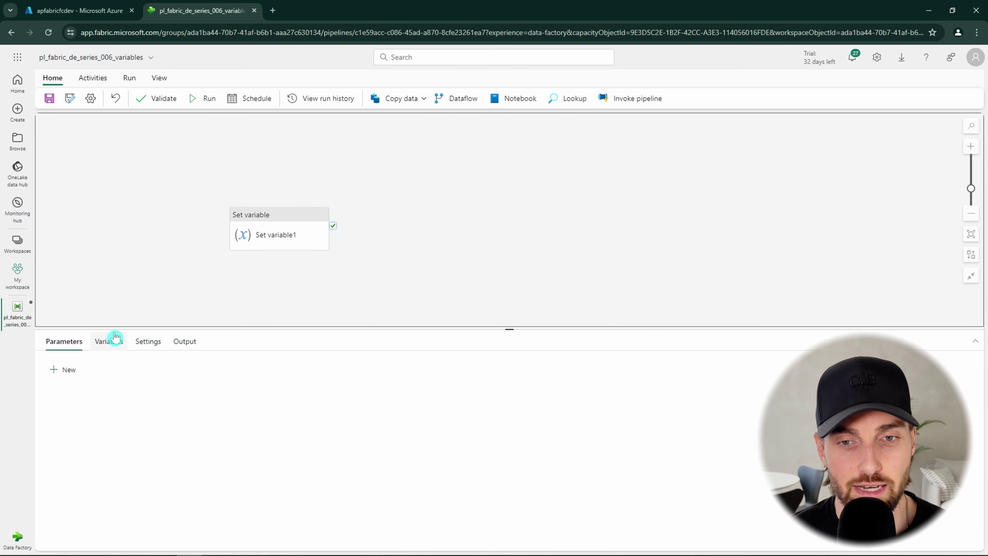
Add pipeline variable var_string_1 of type String with default value 'some random text'.
click(112, 344)
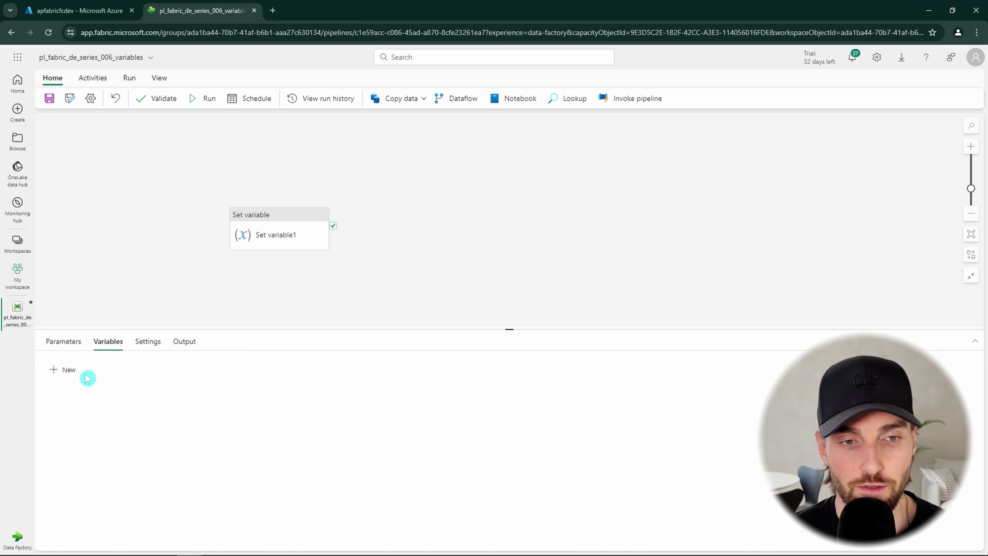
click(64, 372)
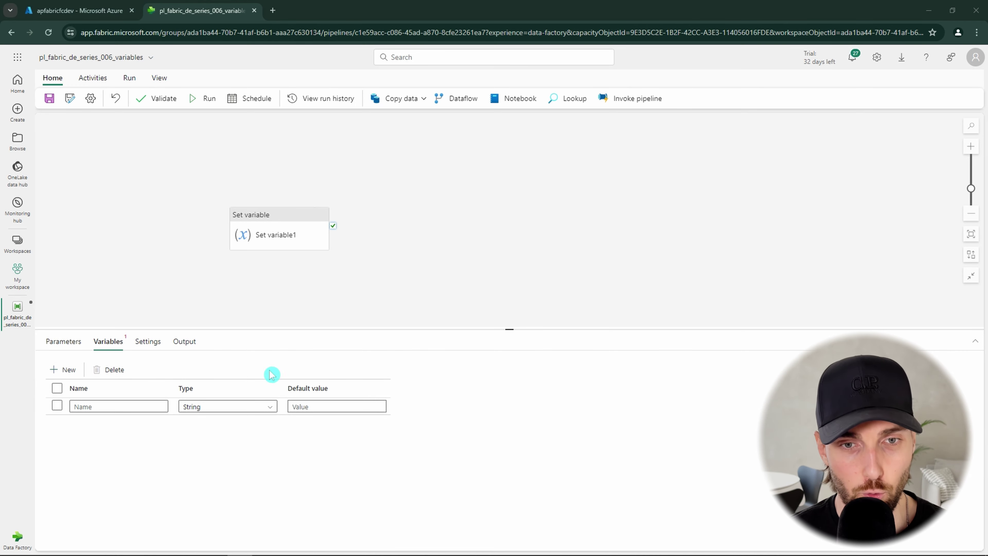
click(116, 405)
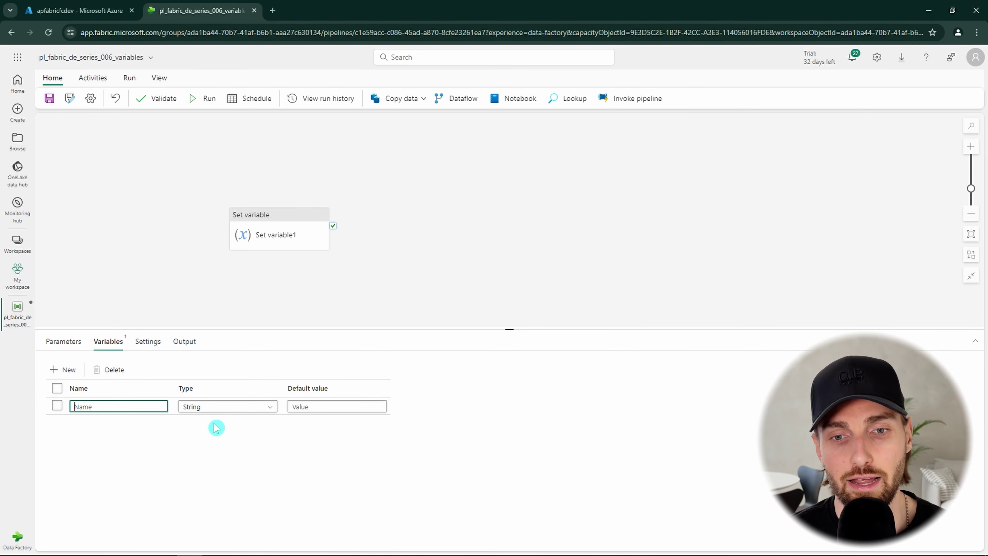
text(var_string_1)
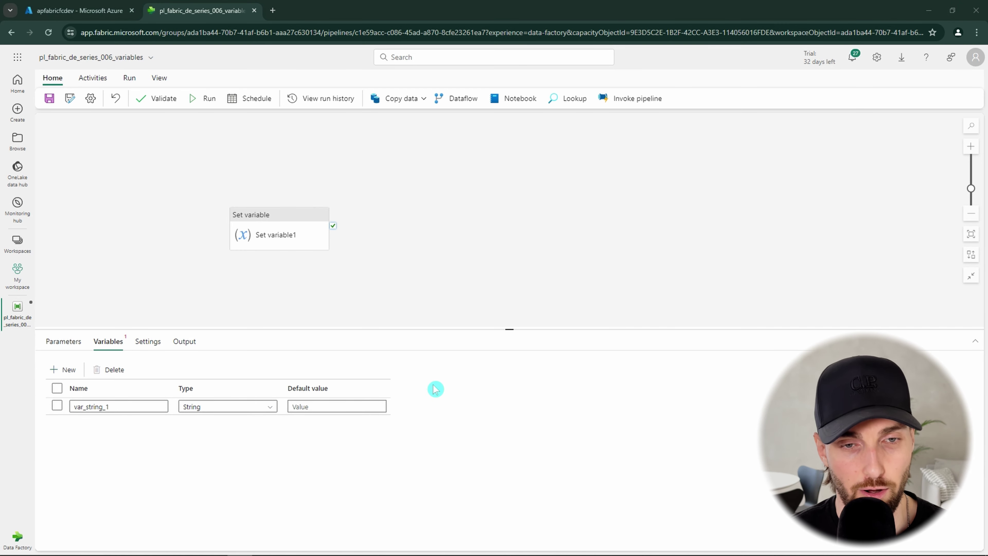
click(273, 407)
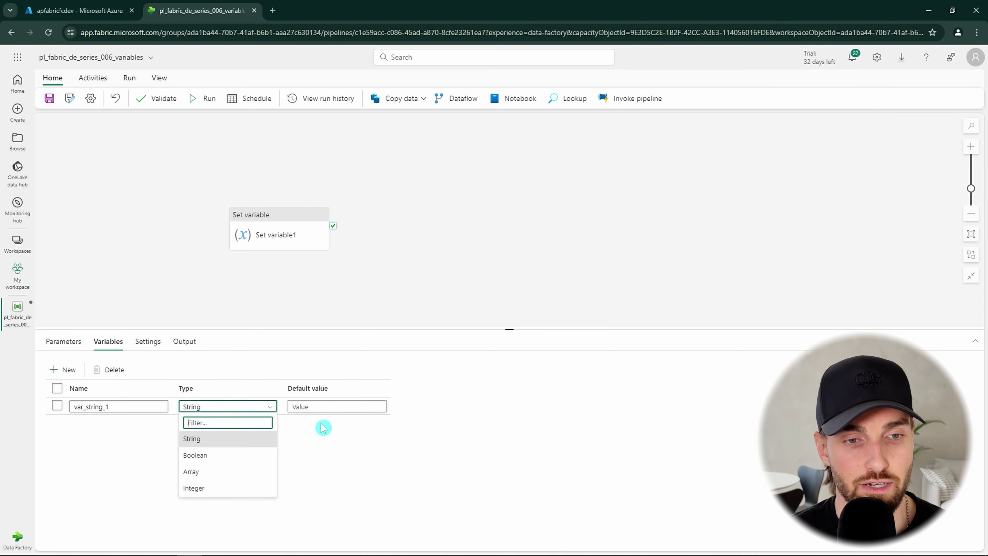
click(315, 406)
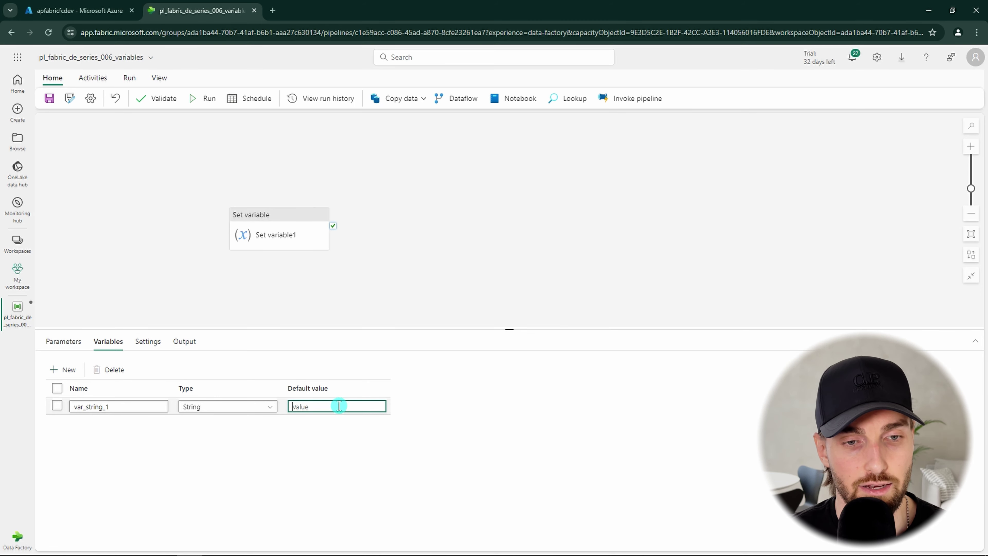
text(some random text)
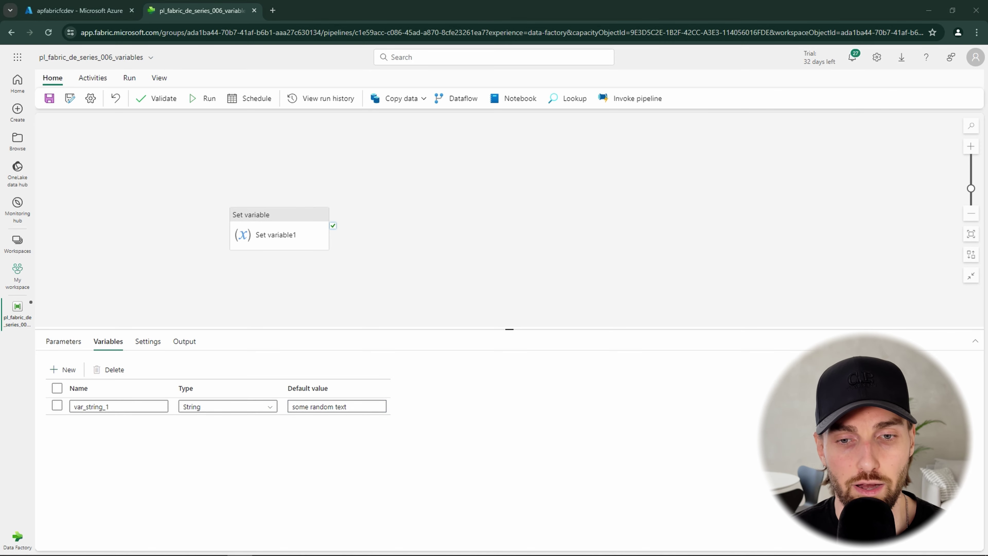
click(454, 382)
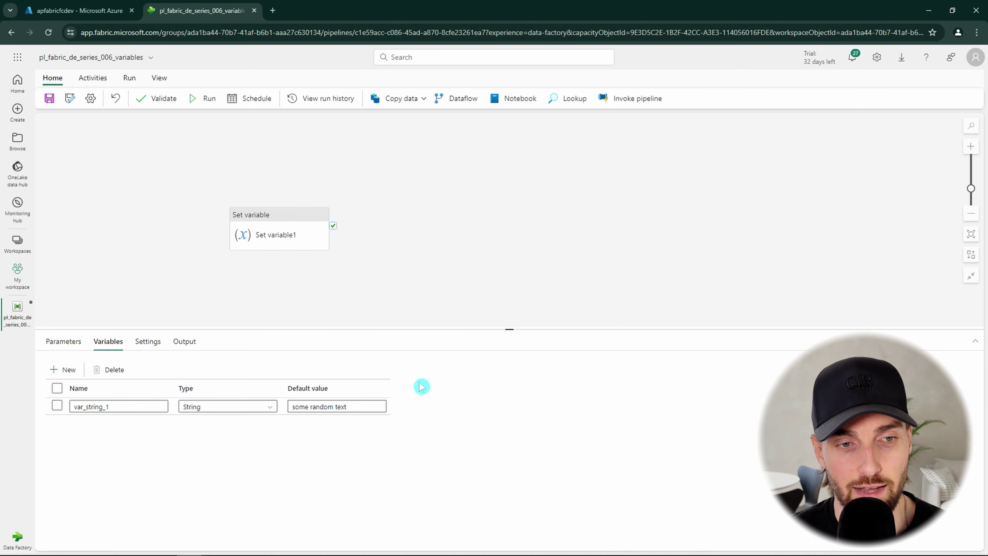
click(282, 241)
Rename the activity 'Set variable var_string_1' and have it assign 'new value' to var_string_1.
drag(205, 366, 158, 367)
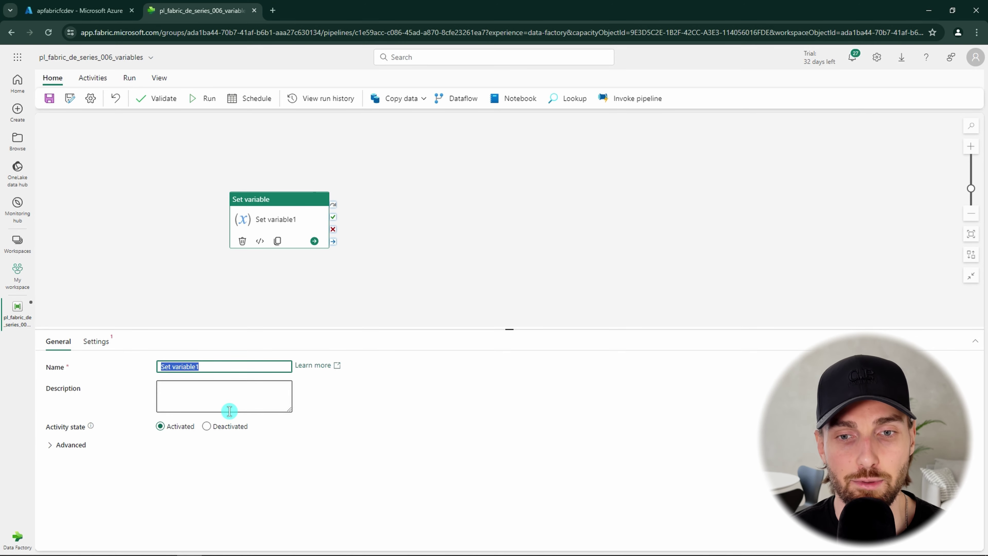
text(Set variable var_string_1)
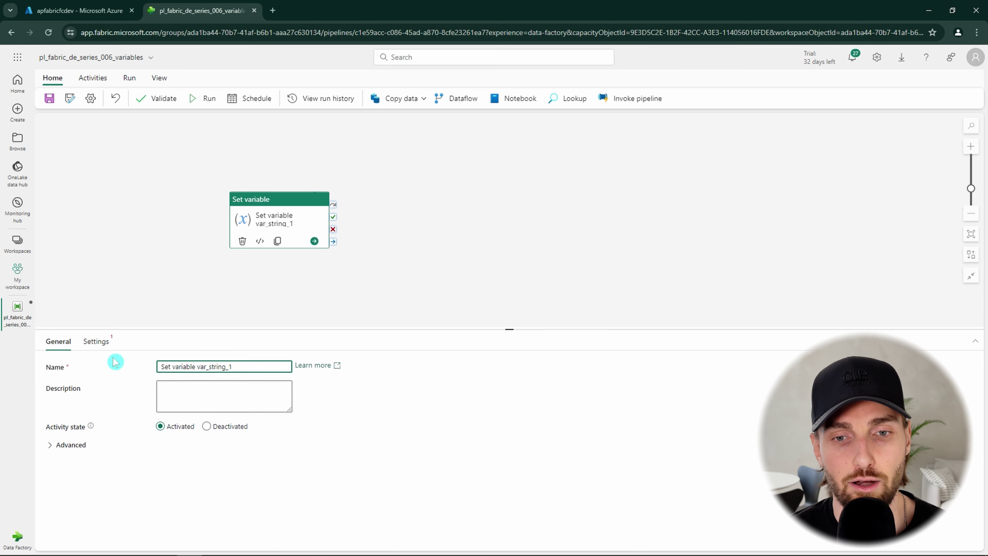
click(104, 349)
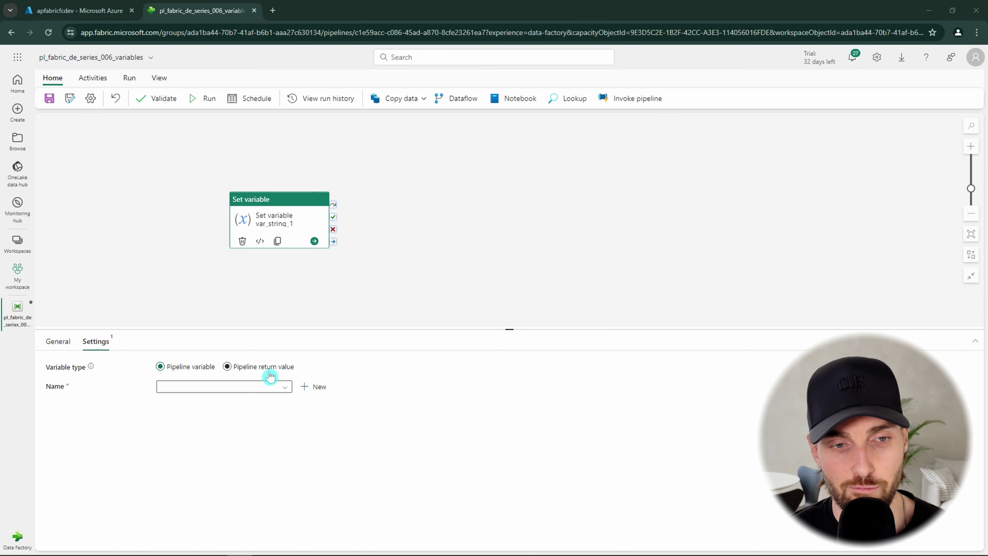
click(253, 374)
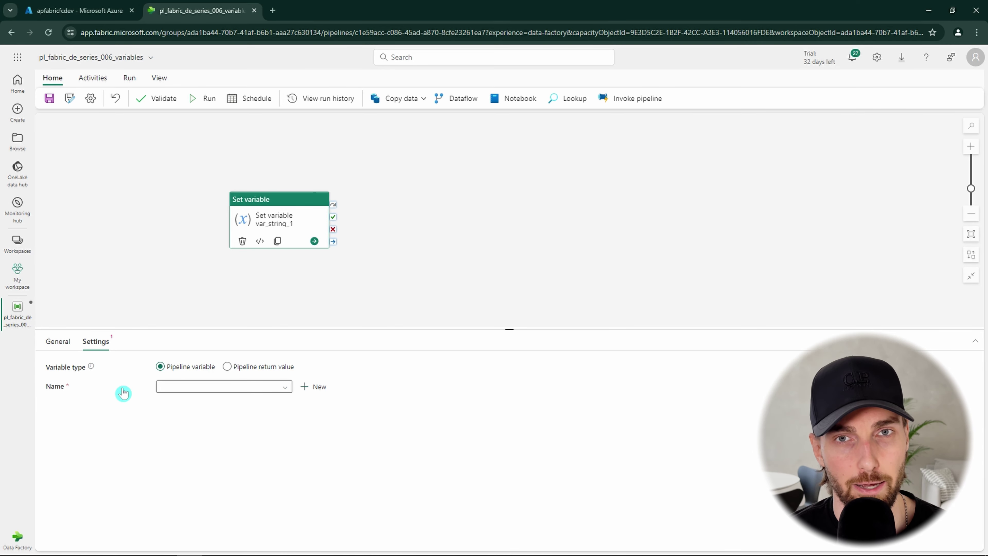
click(273, 393)
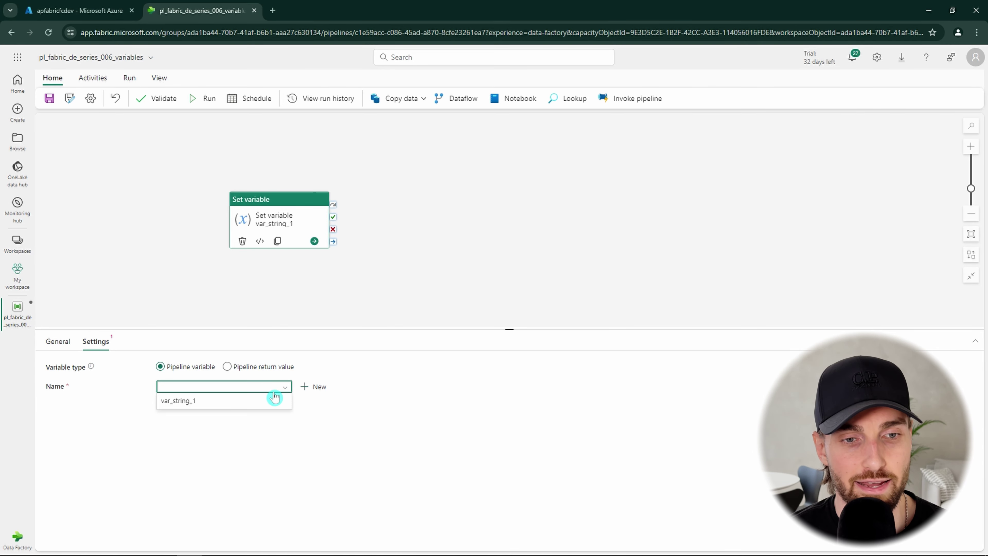
click(241, 401)
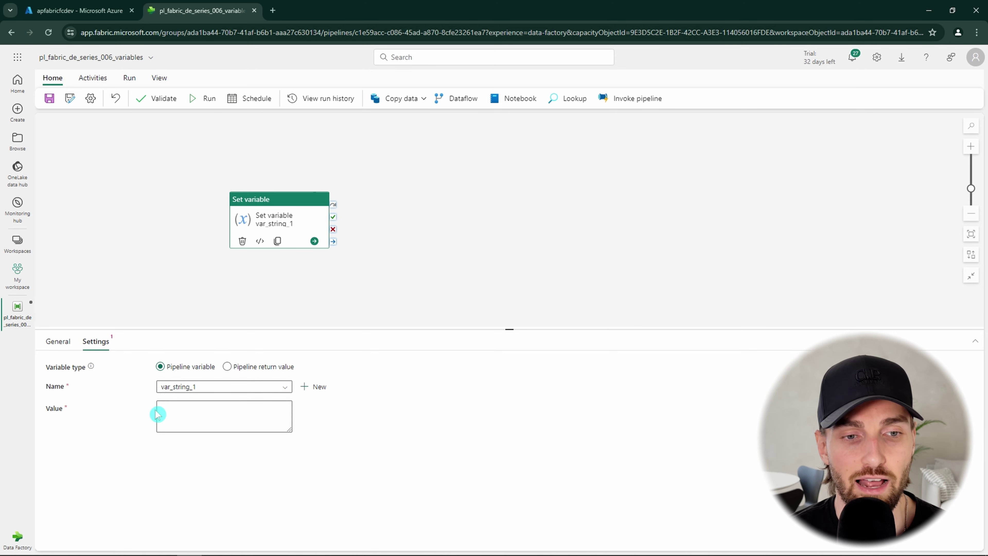
click(195, 415)
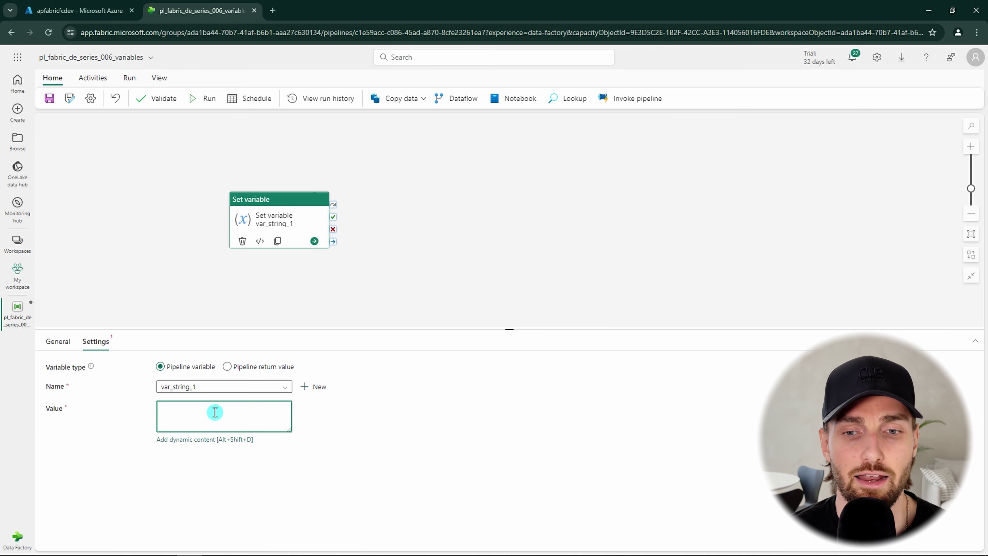
text(new value)
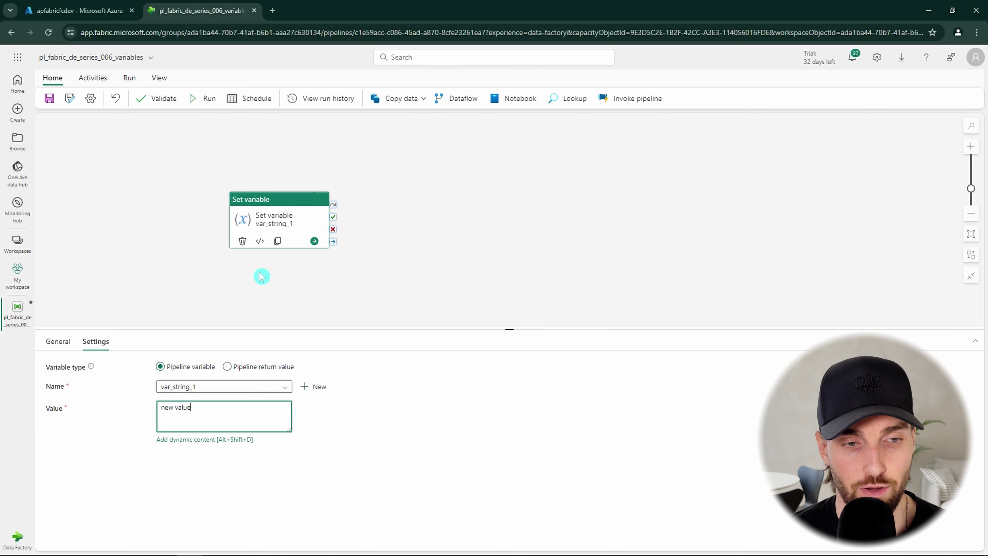
click(246, 288)
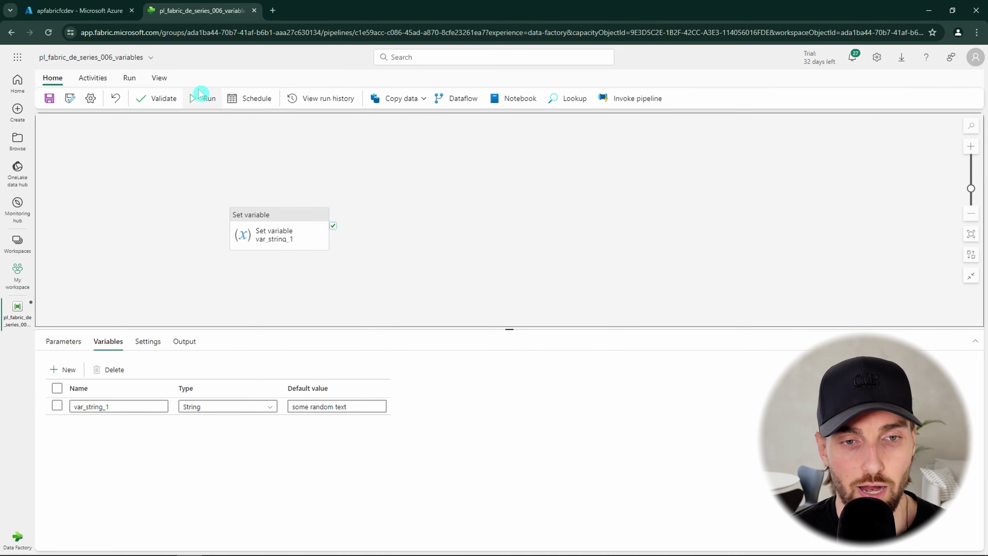
Save and run the pipeline, then refresh the run's activity results.
click(202, 98)
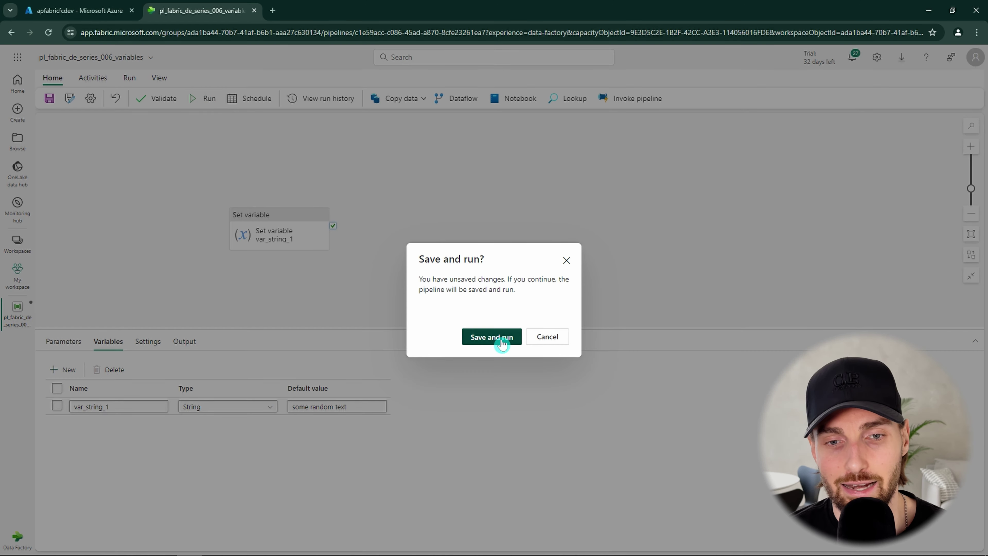
click(495, 336)
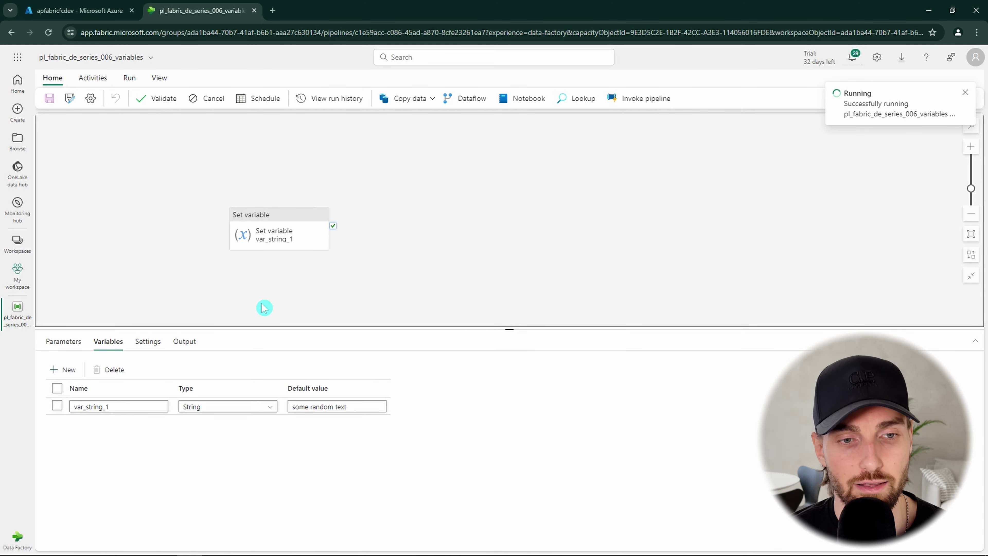
click(194, 342)
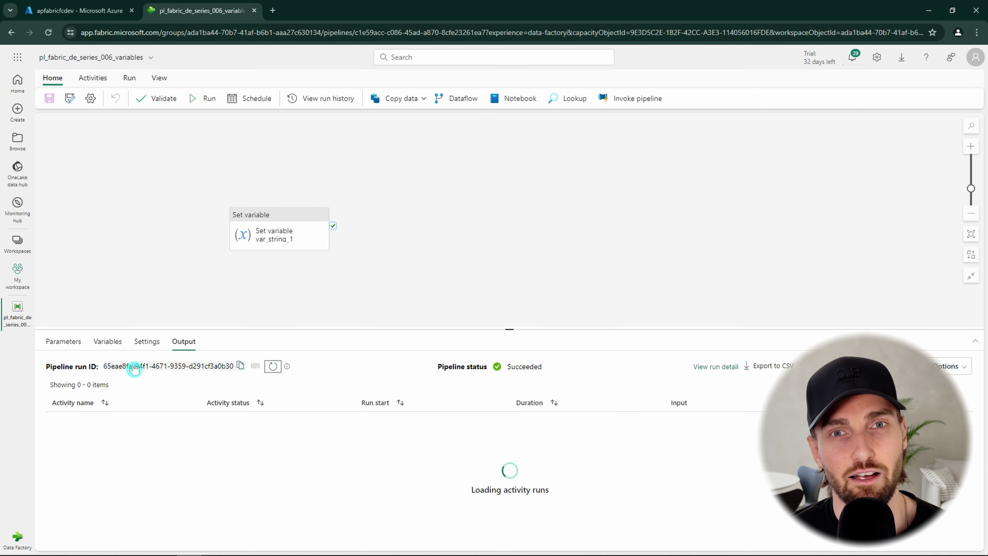
click(261, 366)
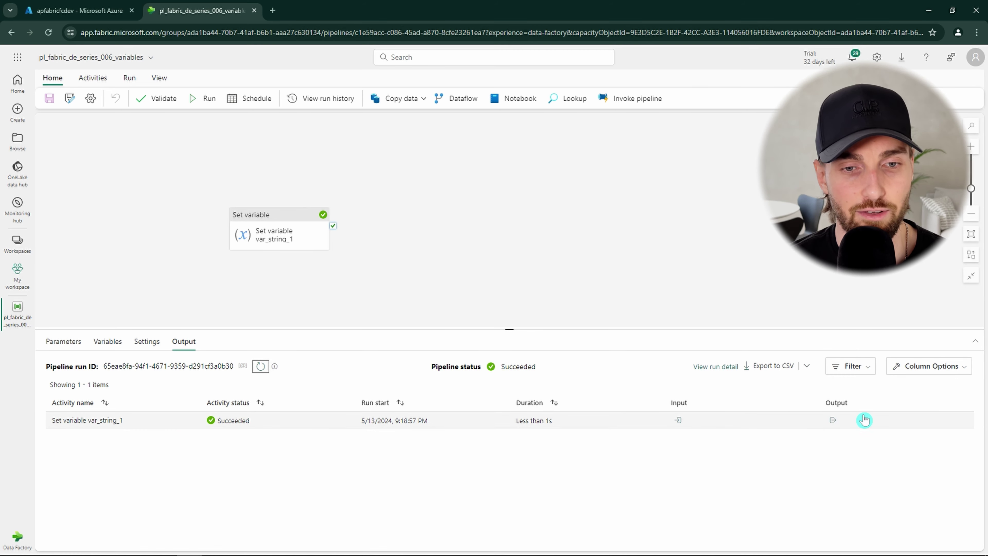
Check the Set variable var_string_1 output JSON shows the value 'new value'.
click(834, 422)
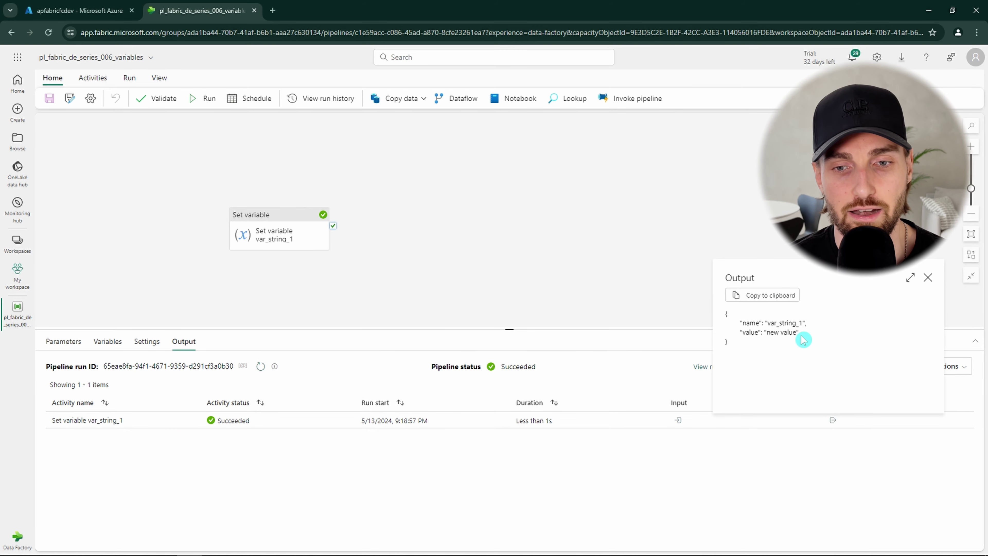
drag(802, 334, 728, 322)
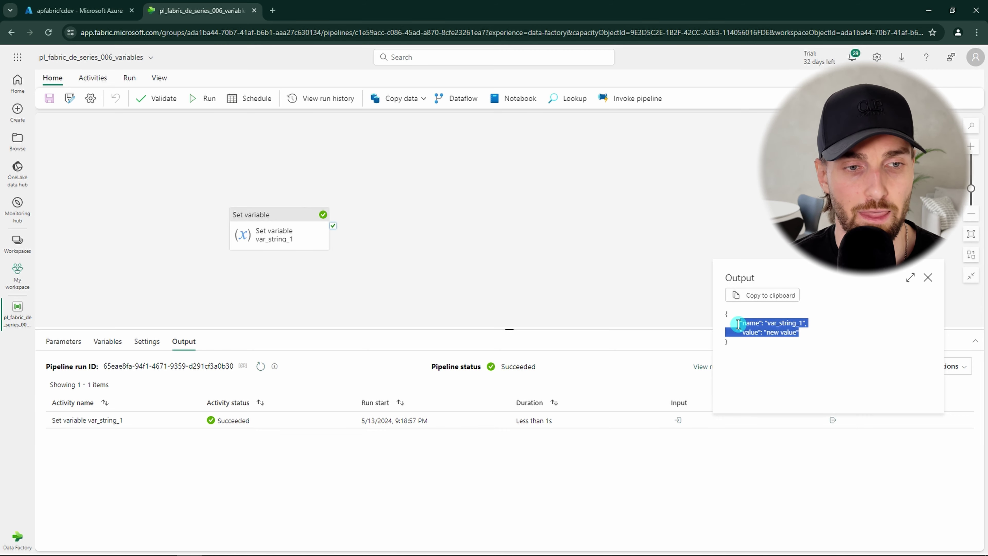
click(928, 277)
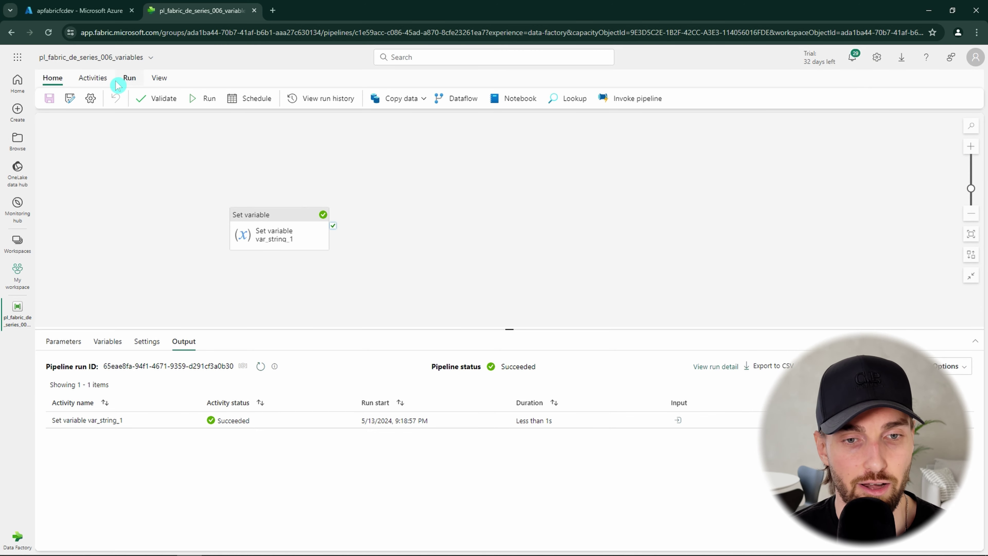
click(142, 258)
Add a new variable row named var_string_2, keeping type String and leaving the default empty.
click(108, 342)
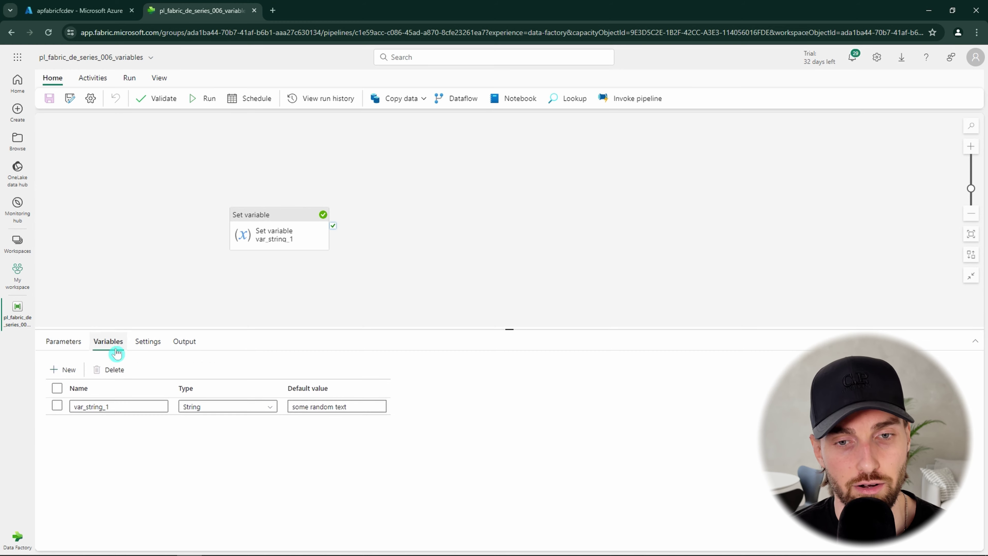
click(63, 369)
double_click(107, 406)
key(ctrl+c)
click(116, 423)
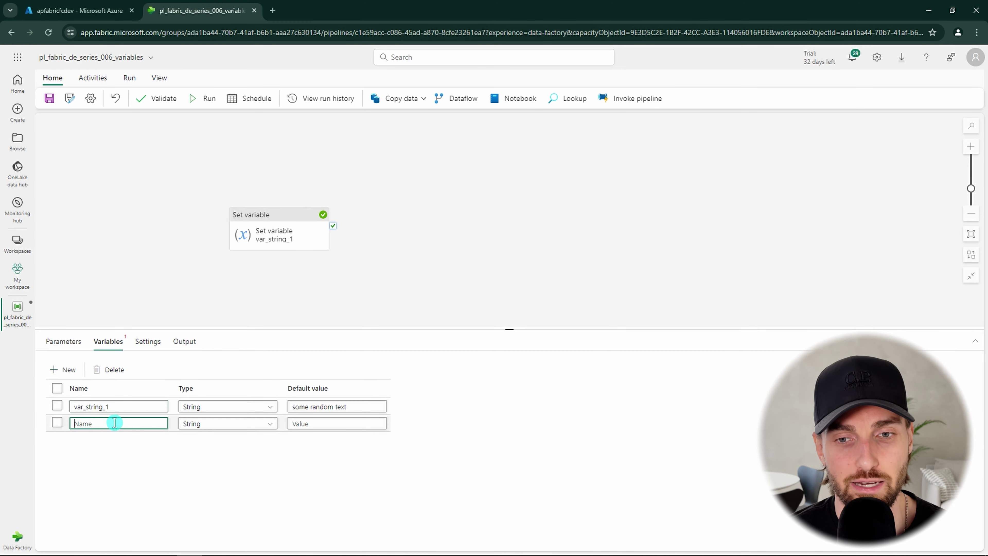
key(ctrl+v)
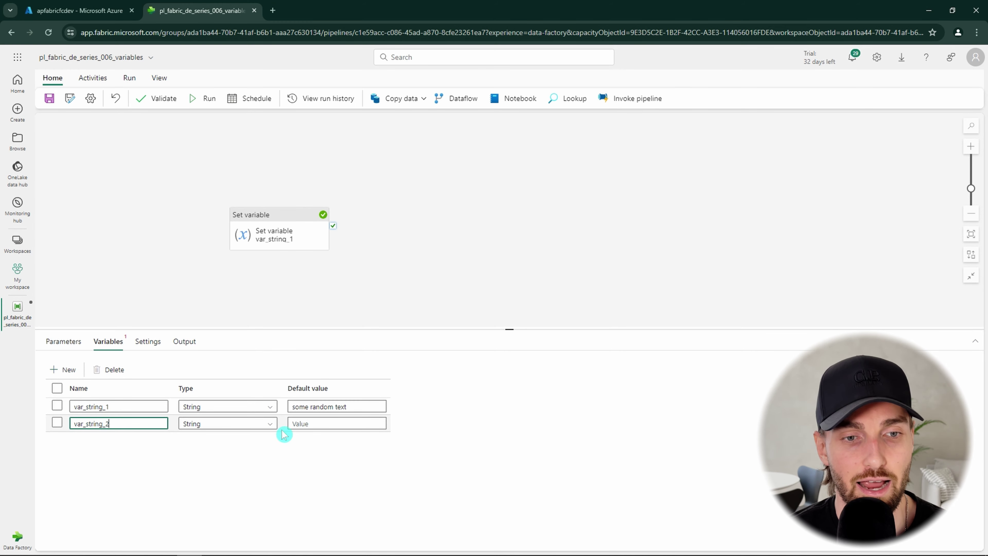
click(315, 447)
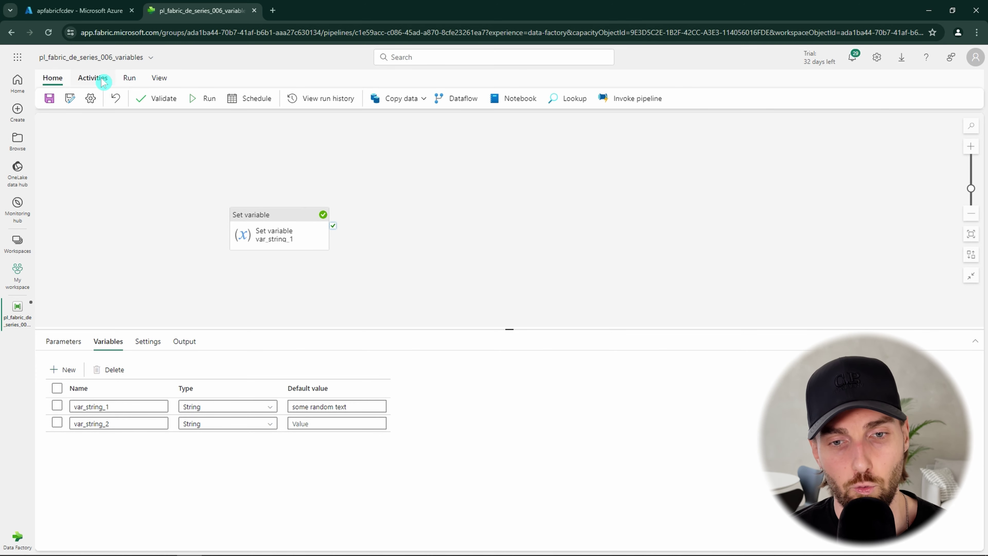
click(94, 78)
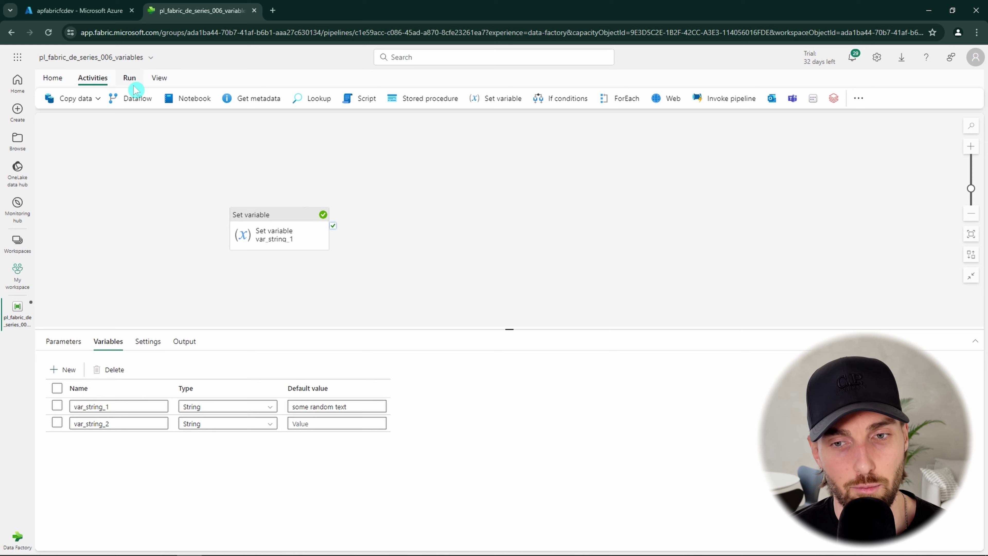
Add another Set variable activity and connect it to run after the first succeeds.
click(496, 102)
drag(404, 222, 412, 233)
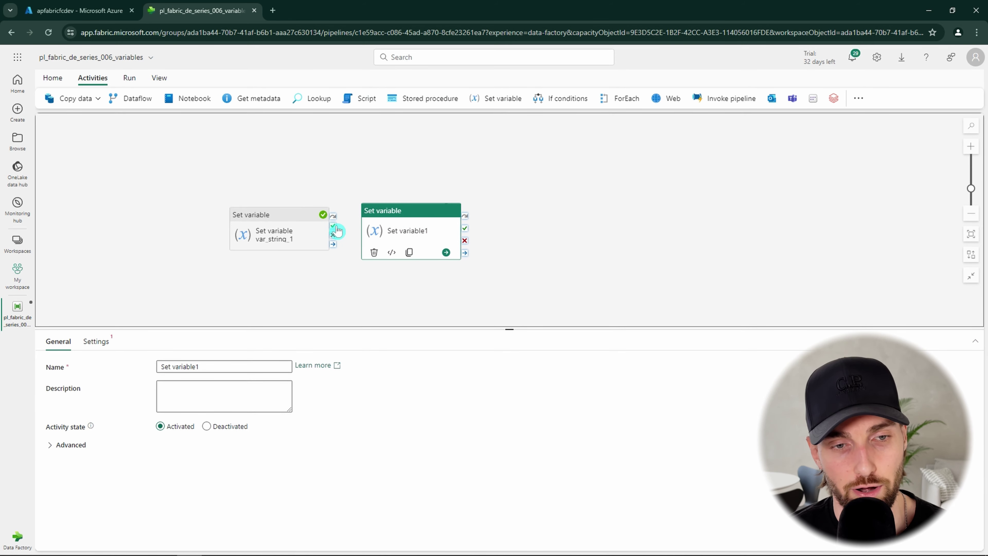
drag(333, 226, 385, 230)
Rename the new activity to 'Set variable var_string_2'.
click(286, 246)
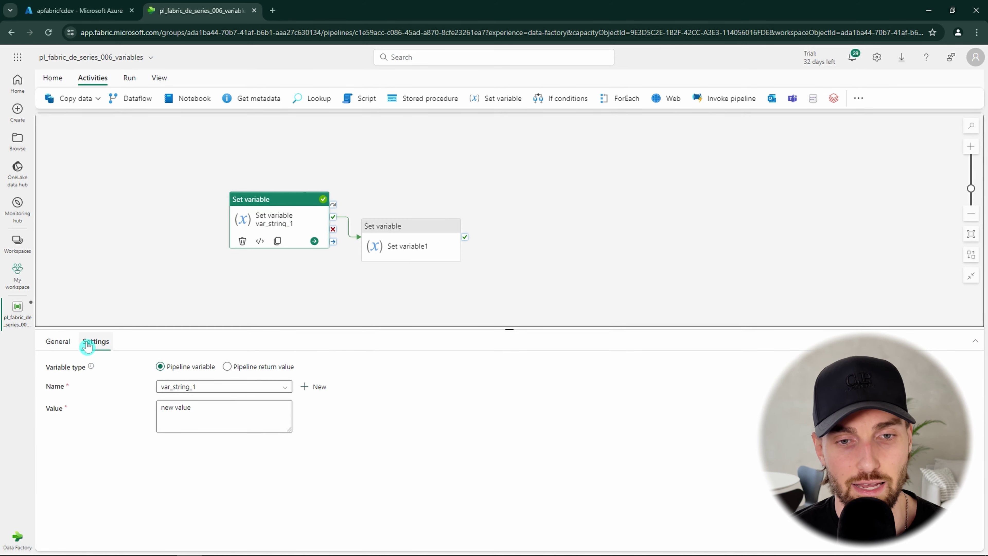
click(58, 341)
triple_click(167, 367)
click(408, 223)
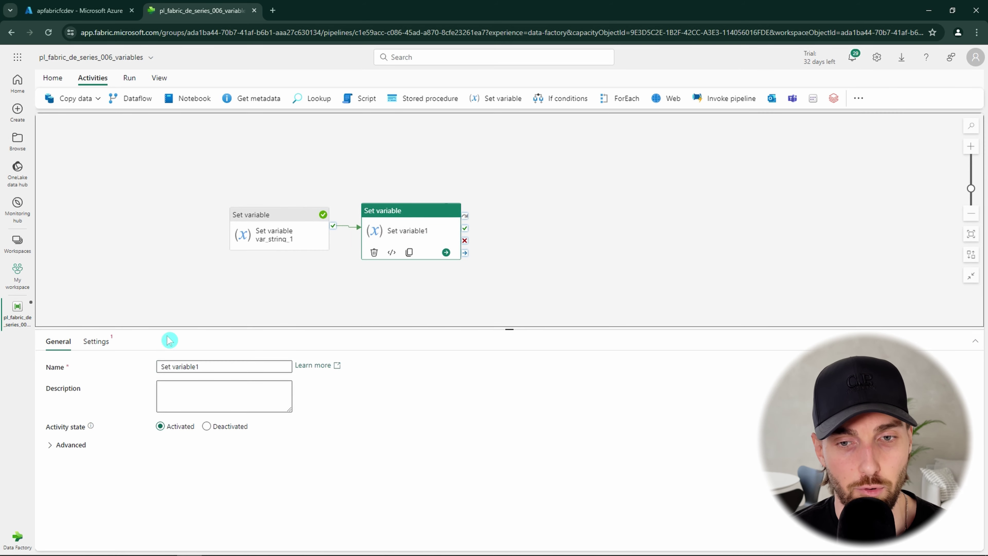
triple_click(148, 367)
key(ctrl+v)
key(BackSpace)
text(2)
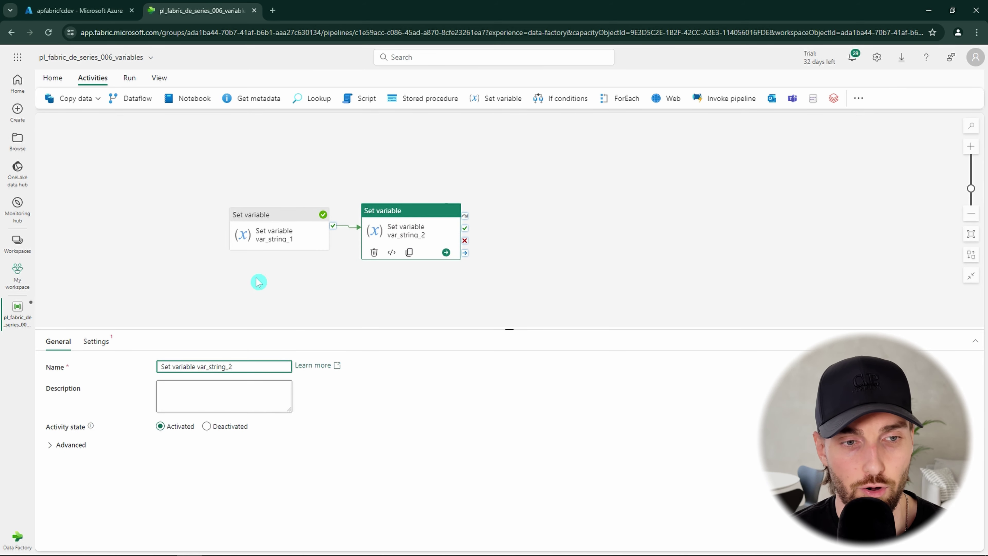
Choose var_string_2 as the variable this activity sets.
click(96, 341)
click(232, 392)
click(209, 417)
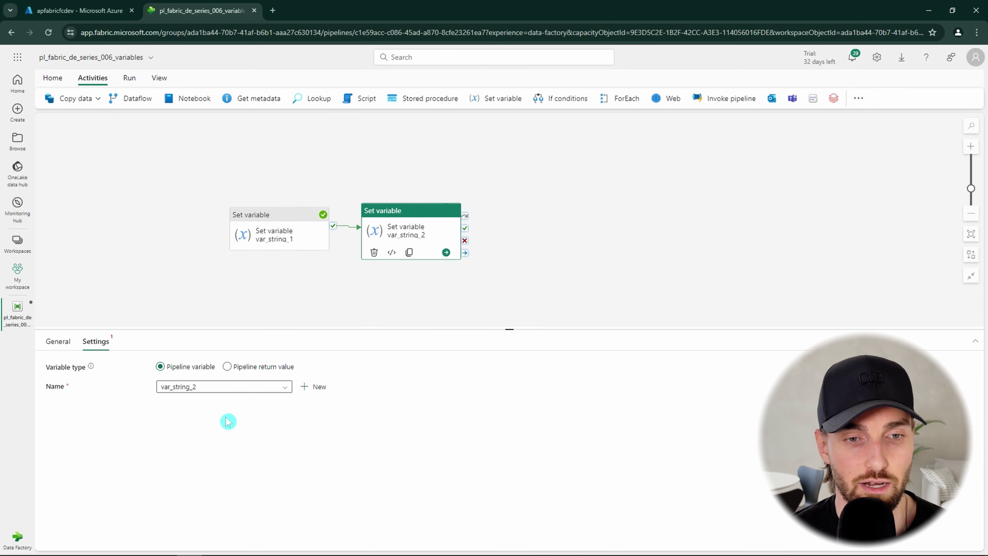
click(217, 410)
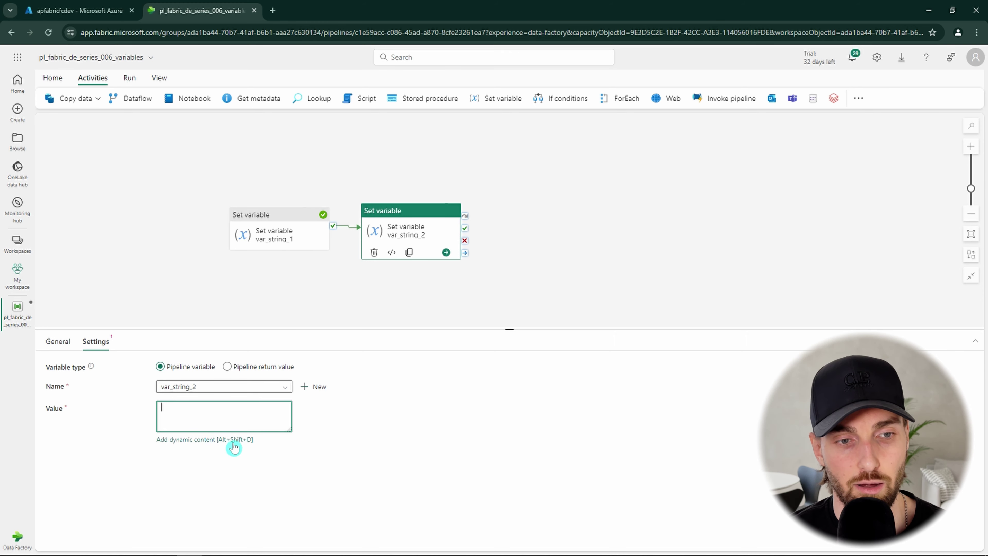
drag(254, 440, 156, 444)
click(181, 455)
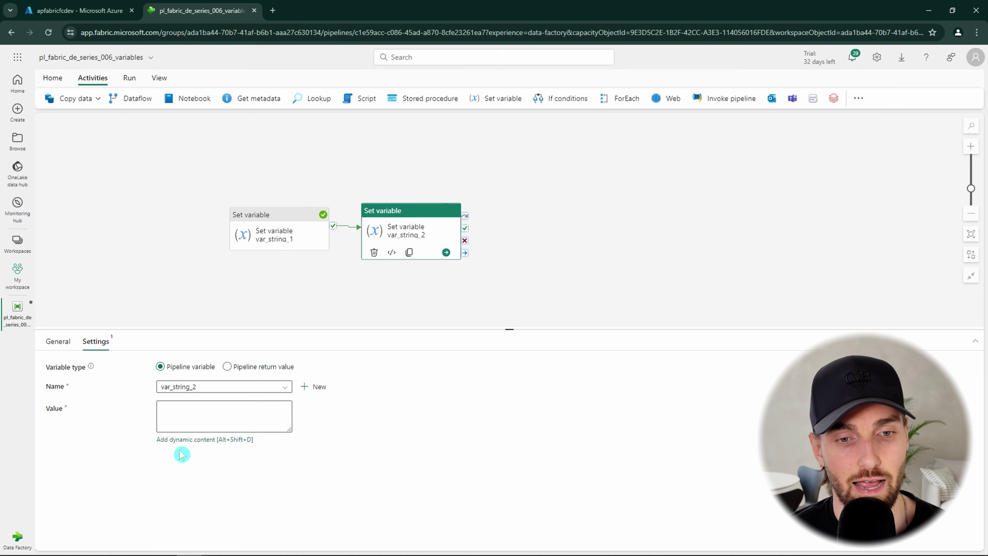
click(193, 444)
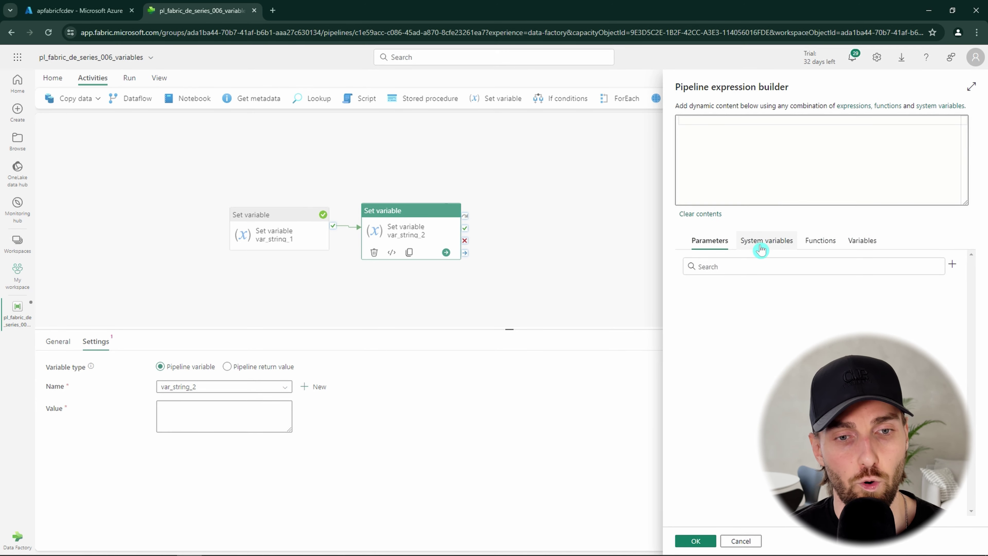
click(768, 242)
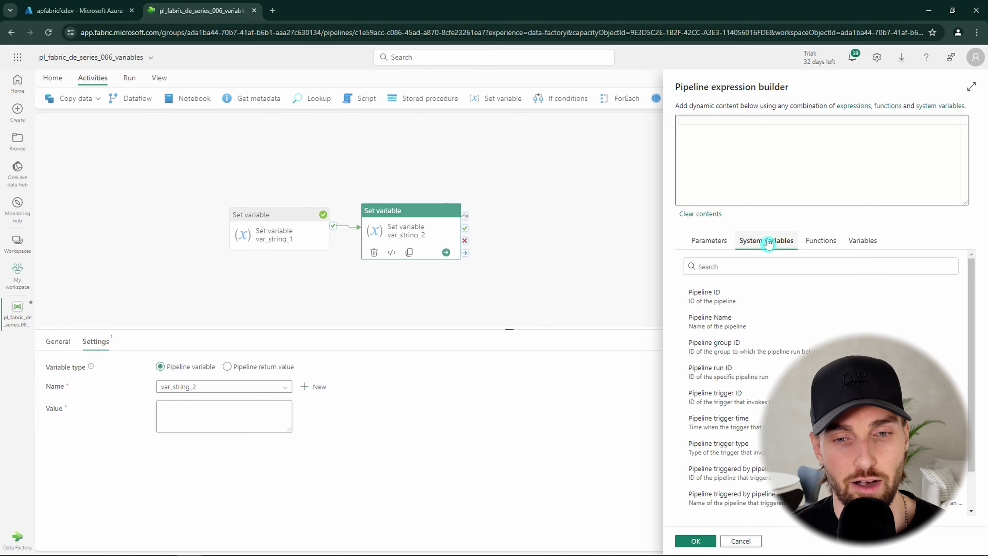
mouse_move(971, 295)
mouse_down()
mouse_move(971, 334)
mouse_move(963, 299)
mouse_up()
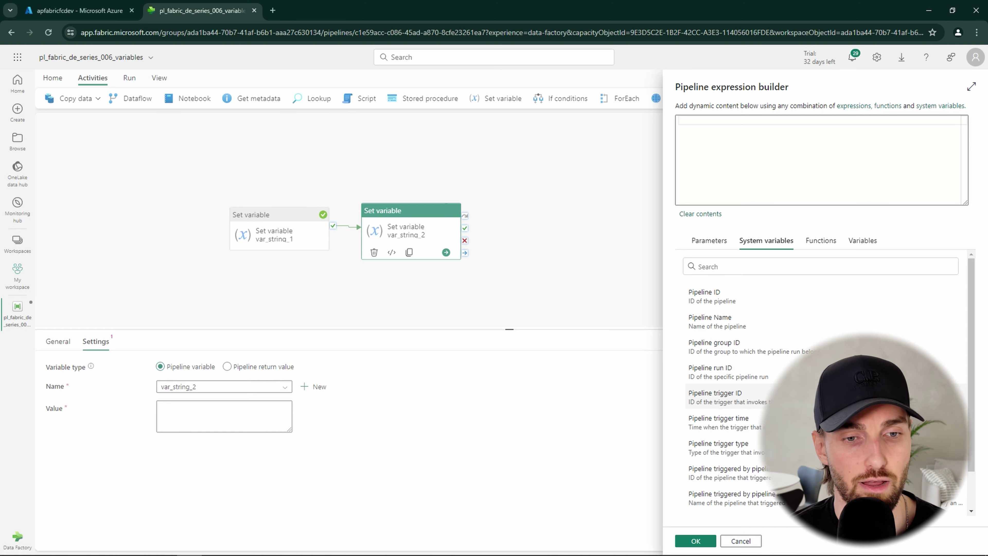
scroll(821, 383, down, 1)
scroll(821, 384, up, 1)
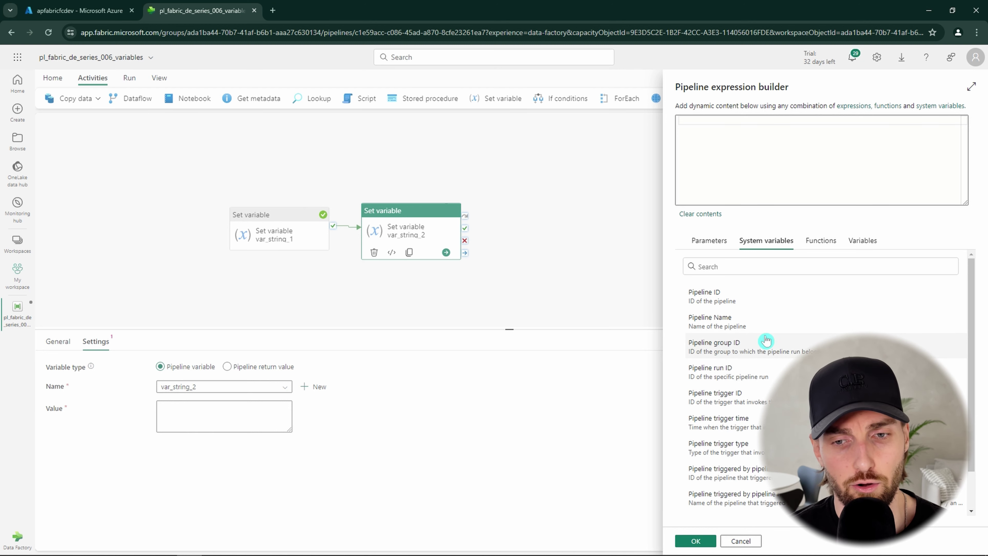
click(769, 328)
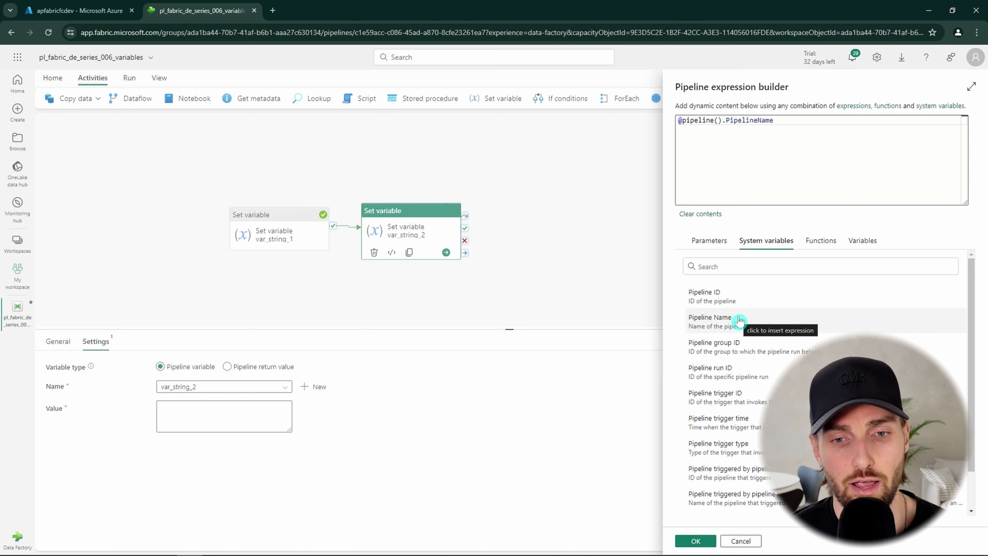
drag(792, 126, 659, 117)
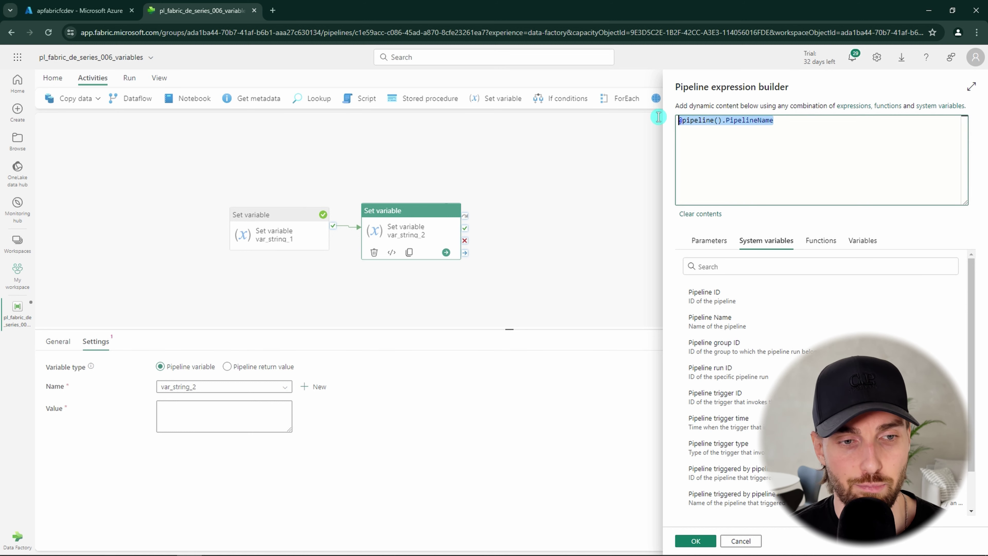
click(786, 122)
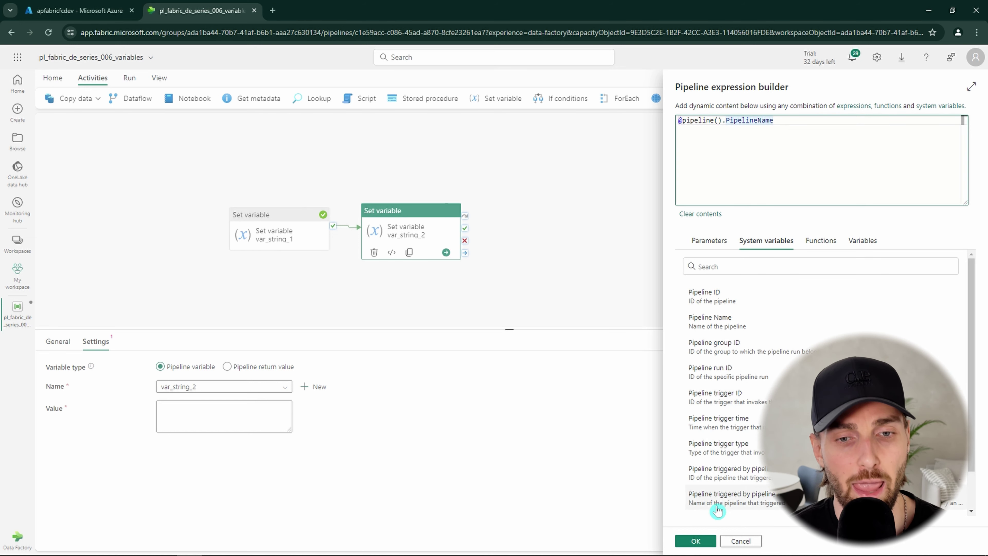
click(697, 542)
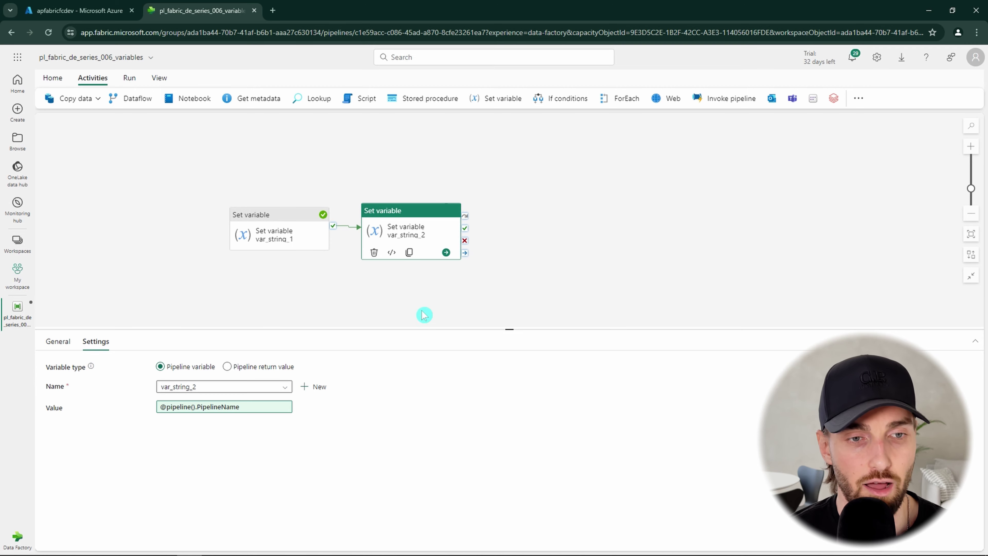
Save and run the pipeline, then refresh the activity run list.
click(129, 82)
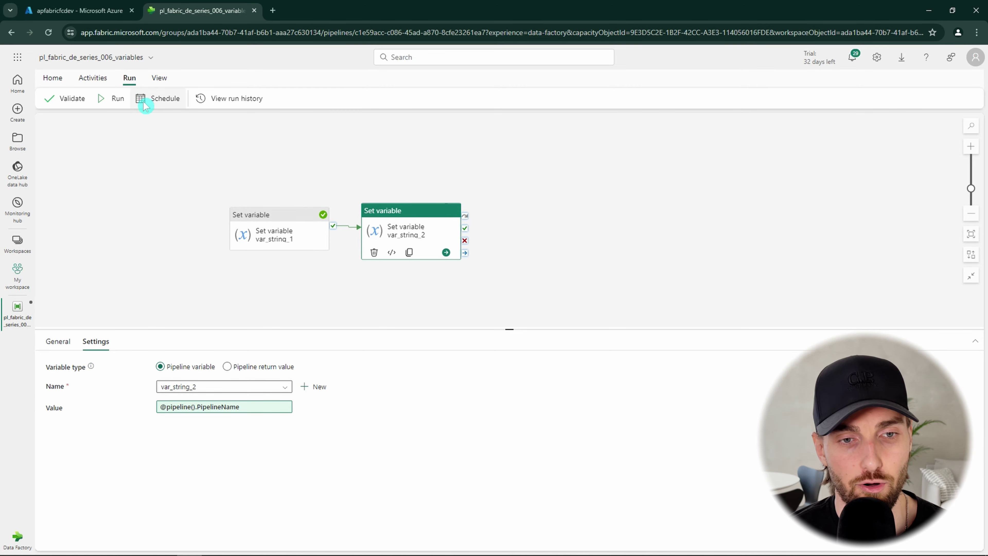
click(112, 98)
click(480, 345)
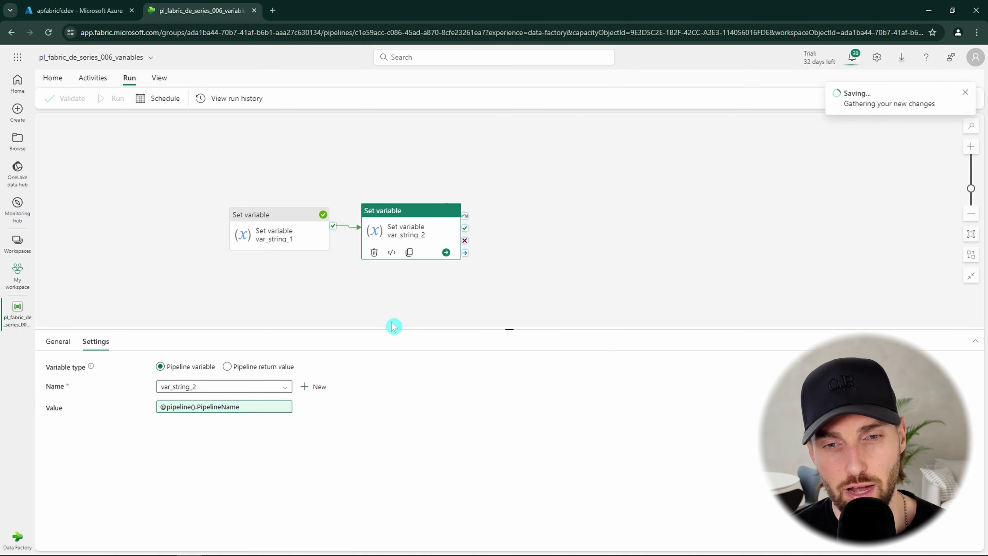
click(235, 315)
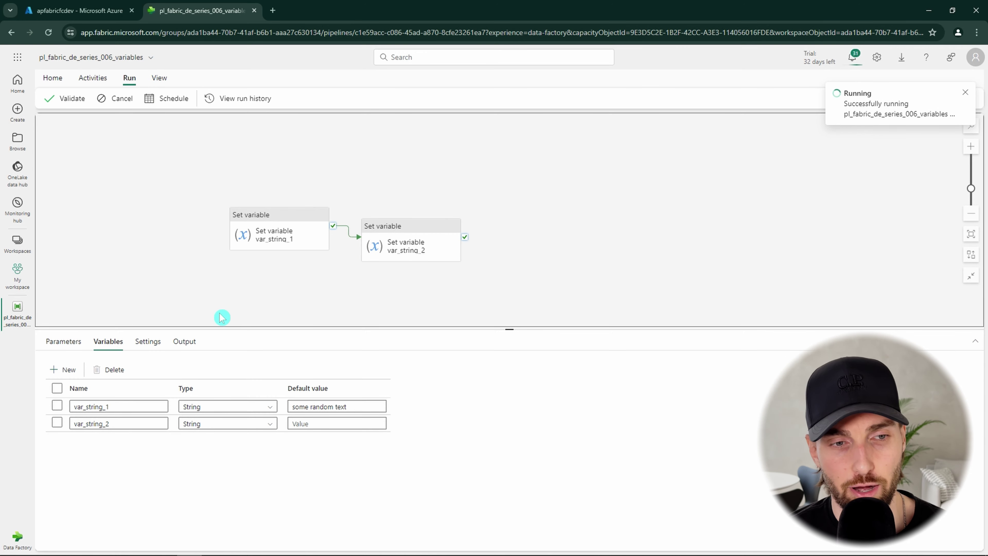
click(184, 341)
click(259, 366)
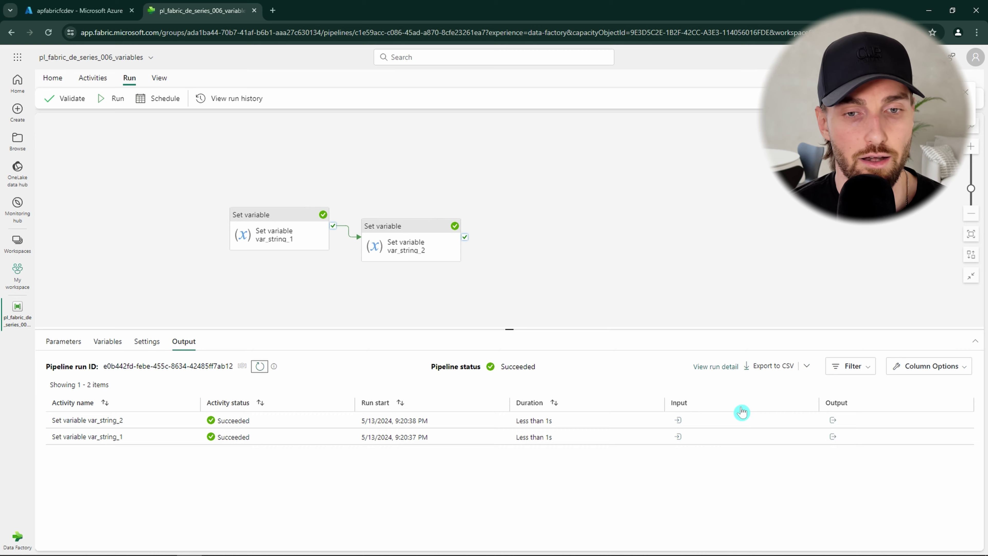
Confirm var_string_2's output value is pl_fabric_de_series_006_variables.
click(833, 421)
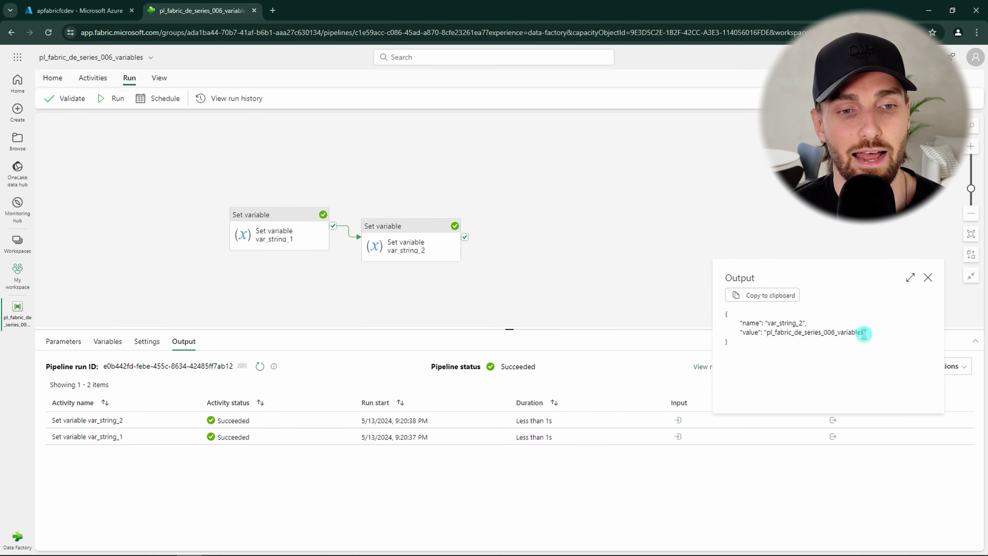
mouse_move(864, 334)
mouse_down()
mouse_move(739, 332)
mouse_move(863, 333)
mouse_up()
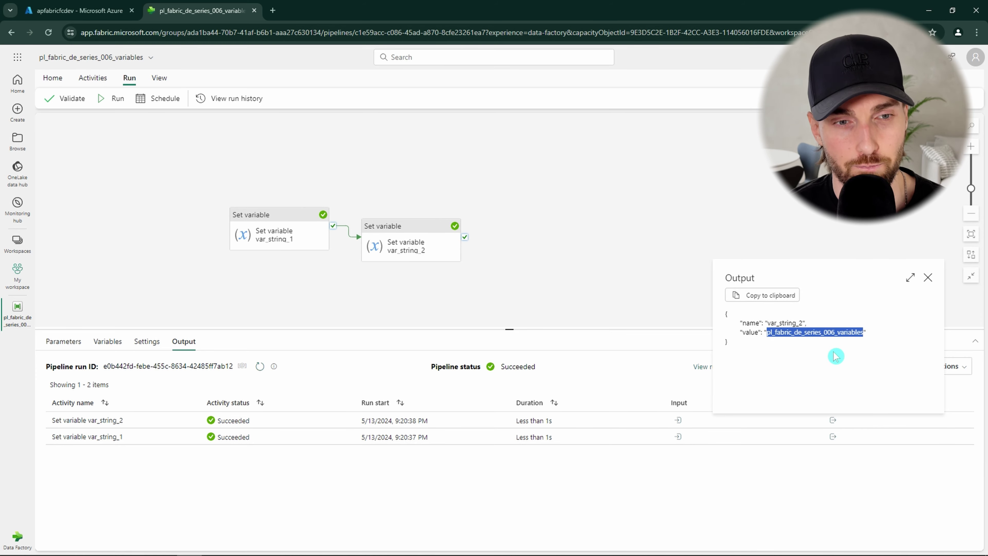
click(928, 277)
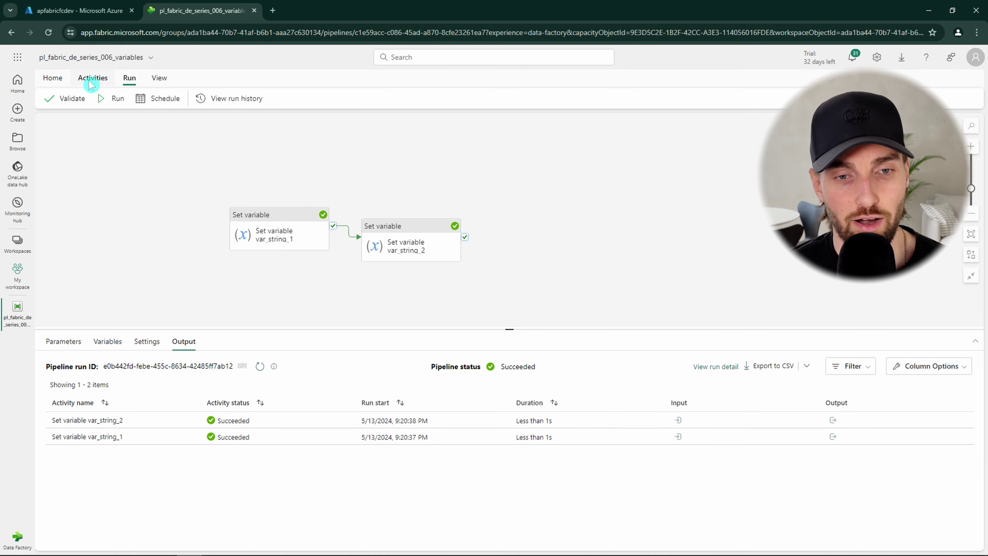
Add two new variable rows named var_array_1 and var_array_2.
click(108, 341)
click(63, 370)
click(63, 369)
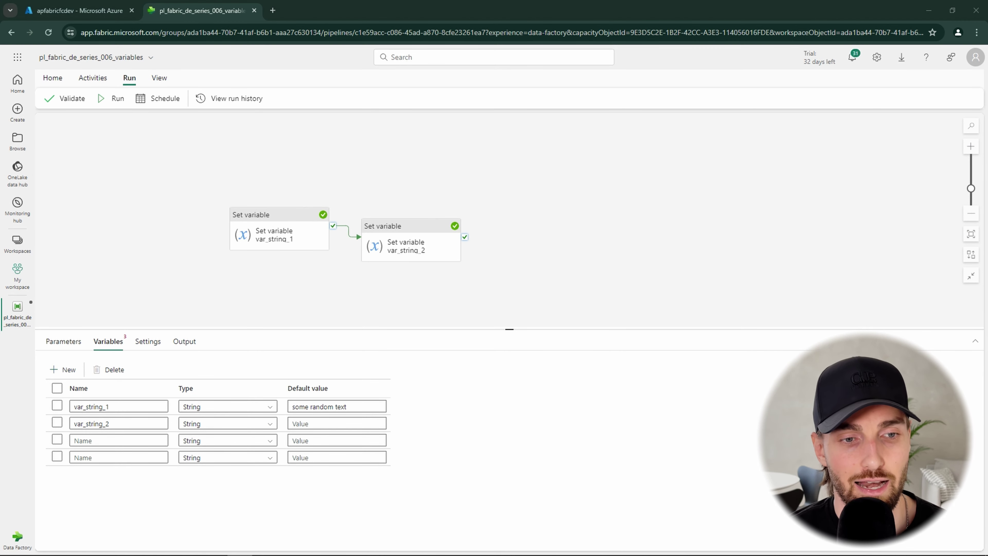
click(133, 440)
text(var_array_1)
click(126, 458)
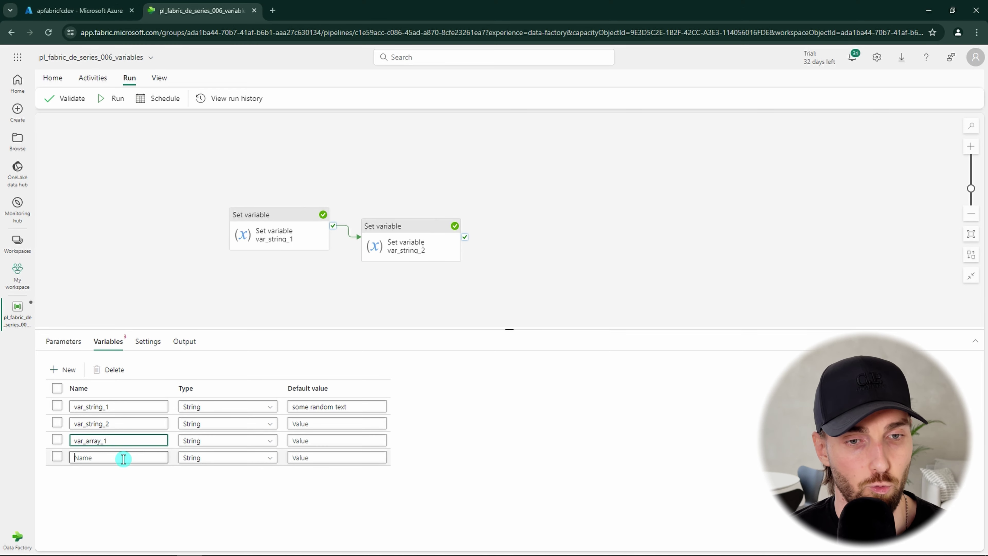
text(var_array_1)
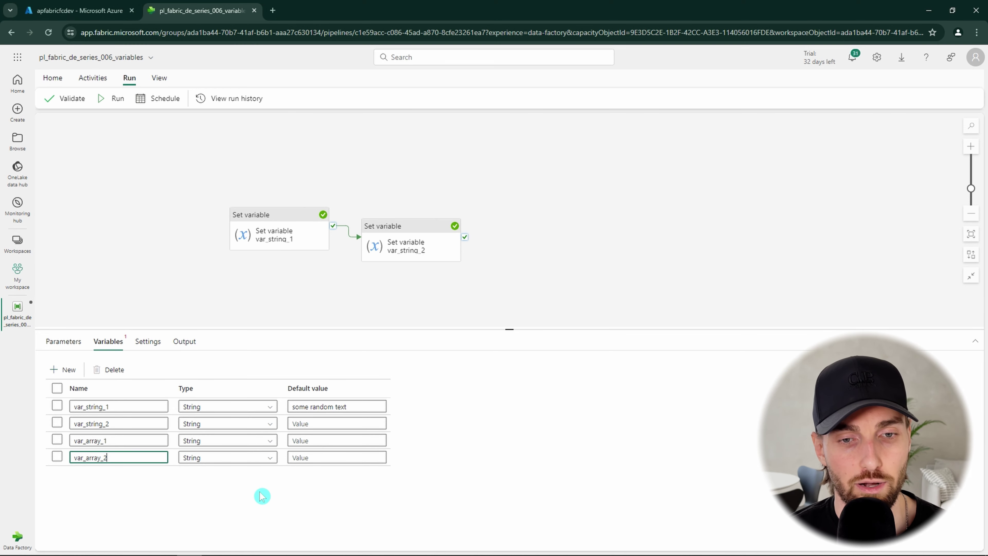
Set both variables to type Array and give var_array_1 the default ["A","B"].
click(267, 445)
click(213, 506)
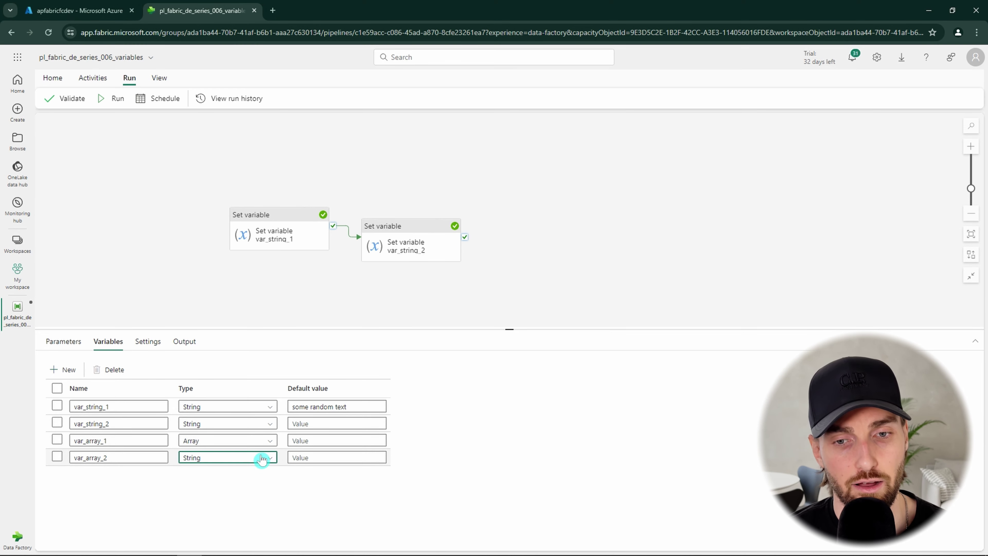
click(261, 458)
click(223, 523)
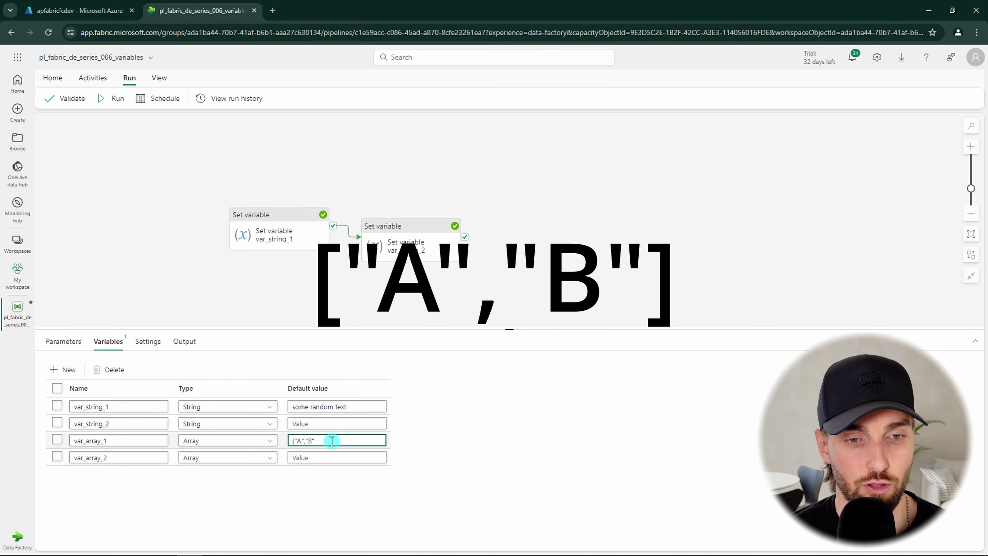
click(422, 452)
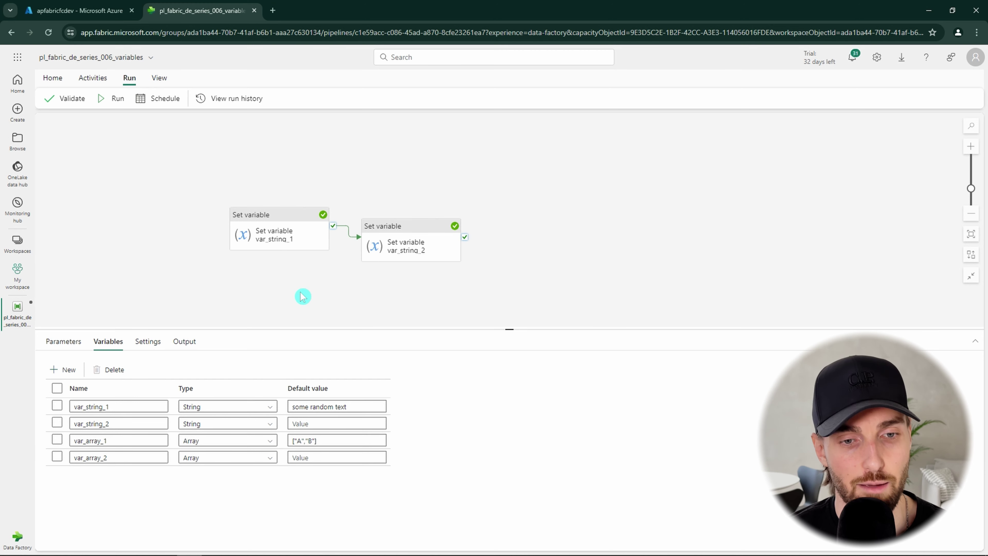
click(93, 78)
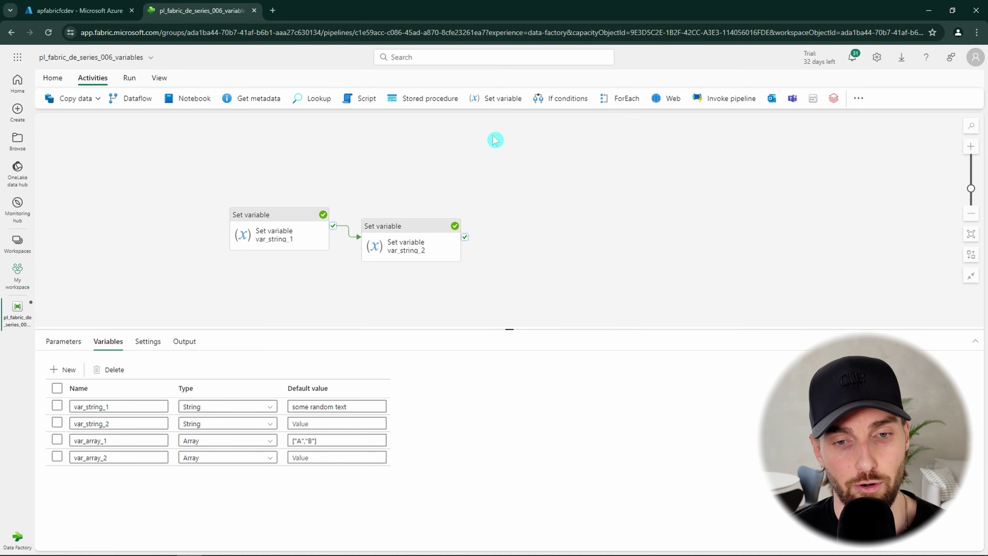
Add an Append variable activity and connect it to run after var_string_2 succeeds.
click(858, 100)
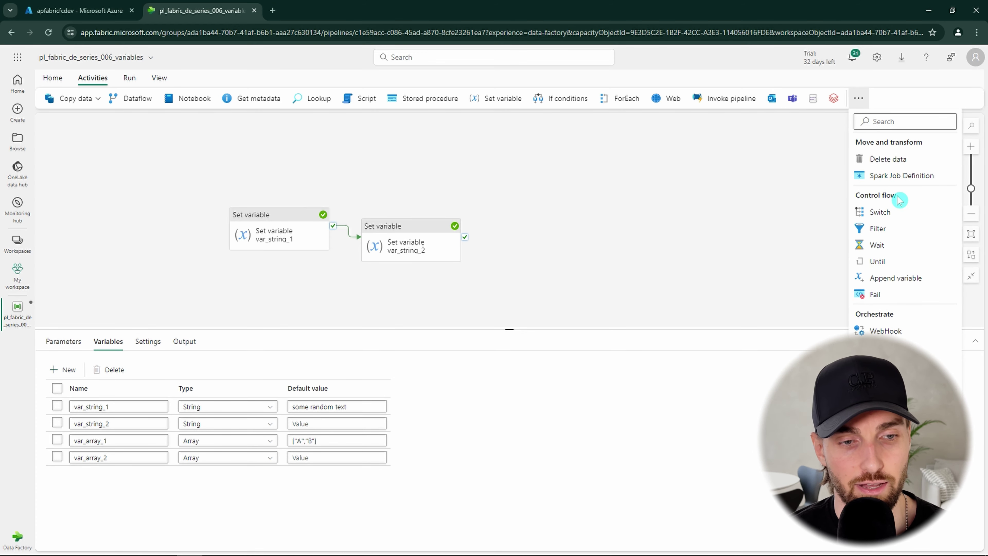
click(896, 277)
drag(391, 222, 576, 238)
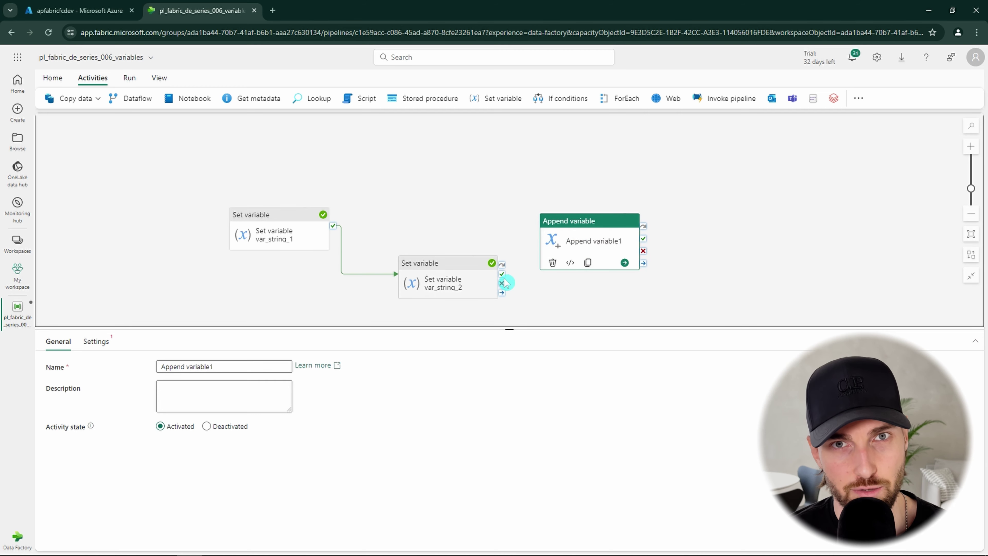
drag(504, 280, 574, 252)
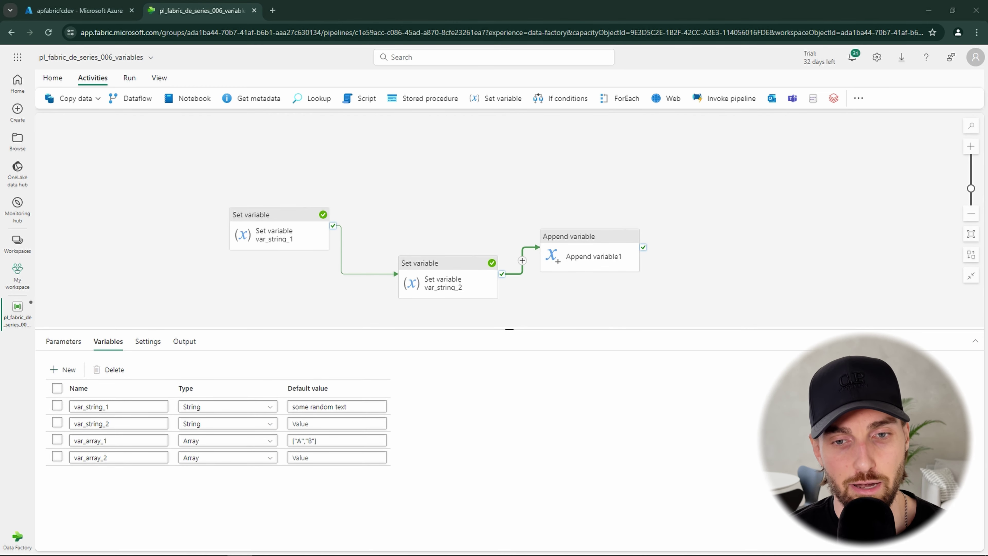
Rename the append activity to 'Append variable var_array_1'.
click(563, 255)
click(230, 367)
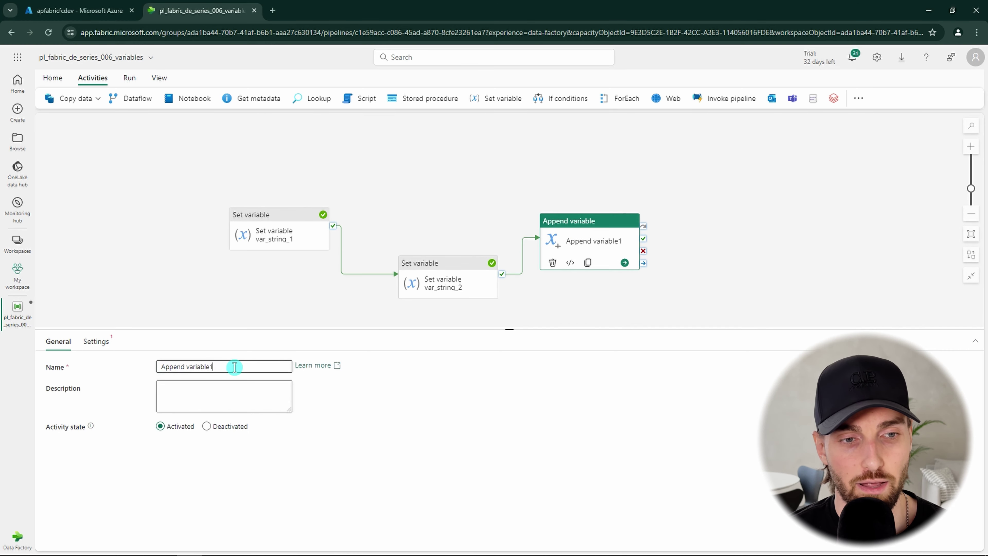
key(BackSpace)
text(var_array_1)
click(316, 391)
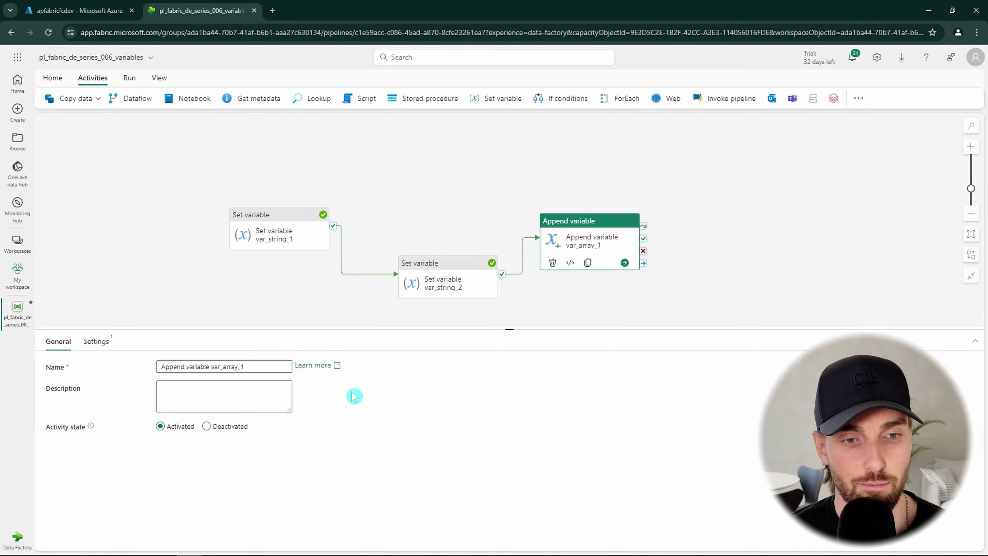
Set the activity to append value C to var_array_1.
click(97, 344)
click(200, 367)
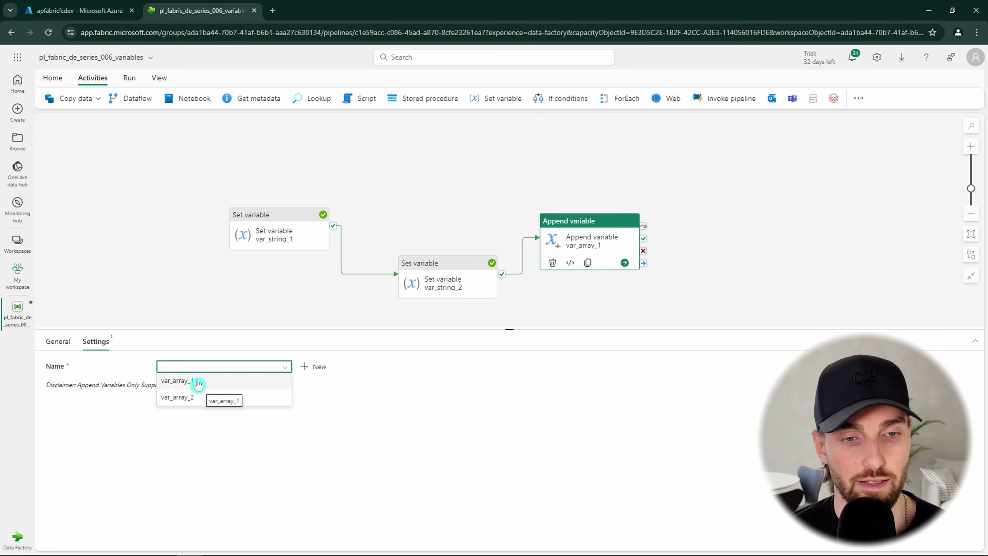
click(198, 384)
click(230, 398)
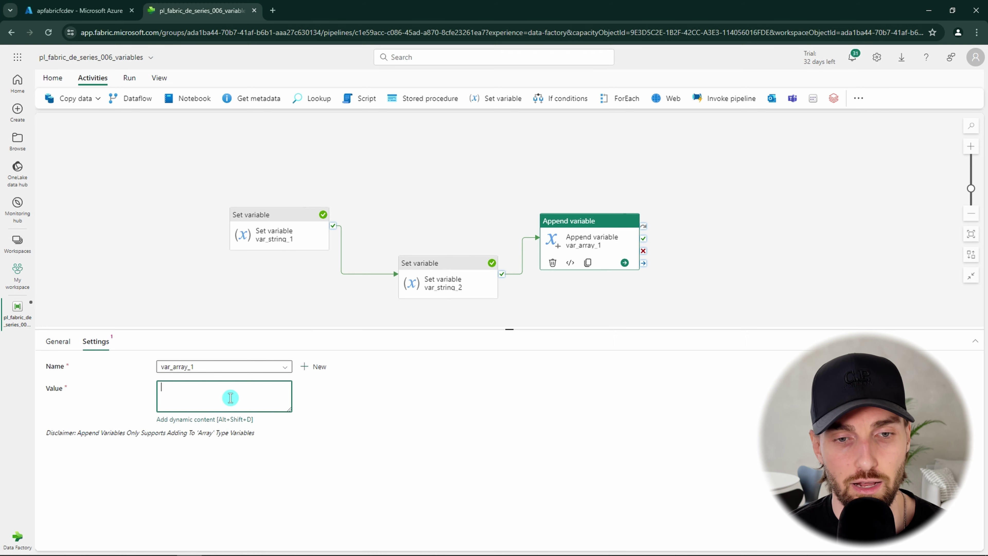
text(C)
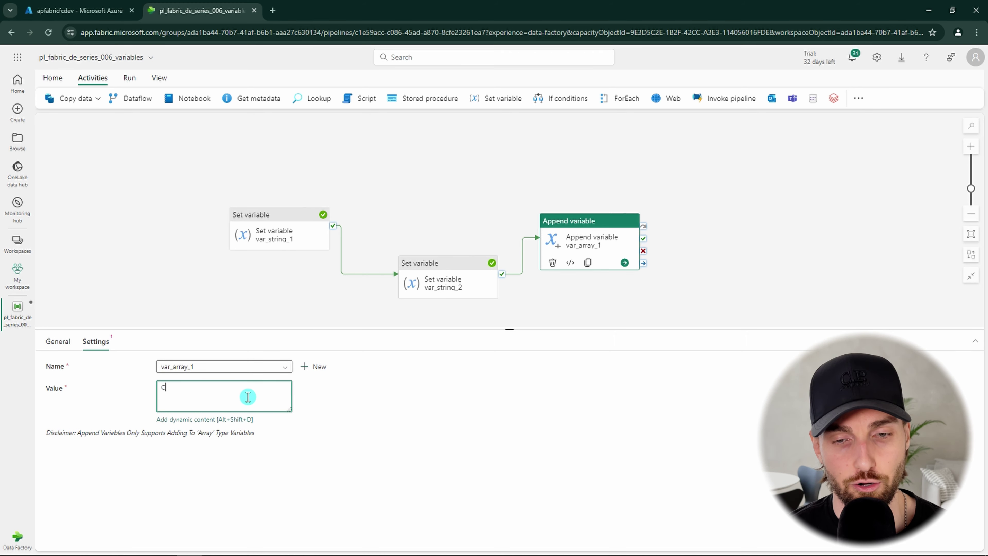
click(348, 414)
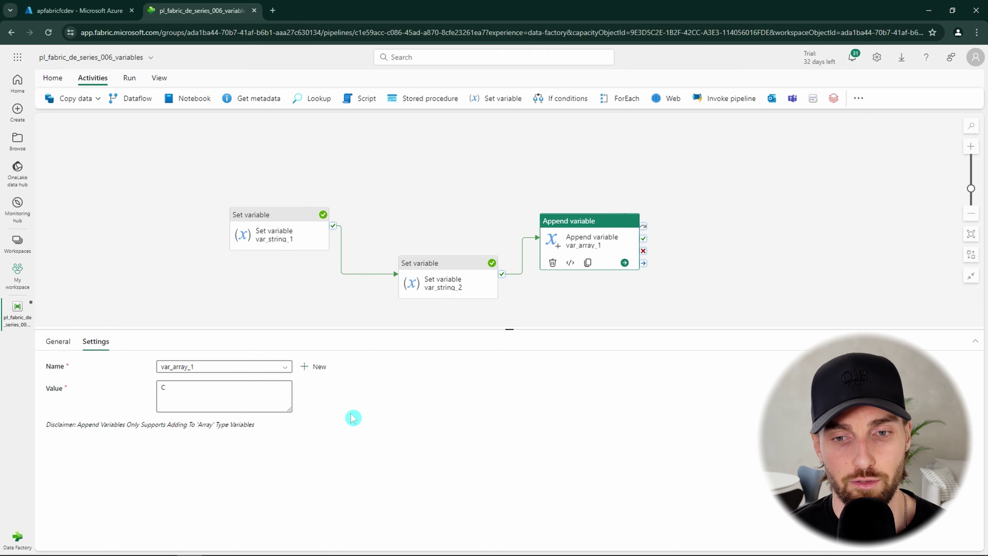
drag(444, 209, 400, 198)
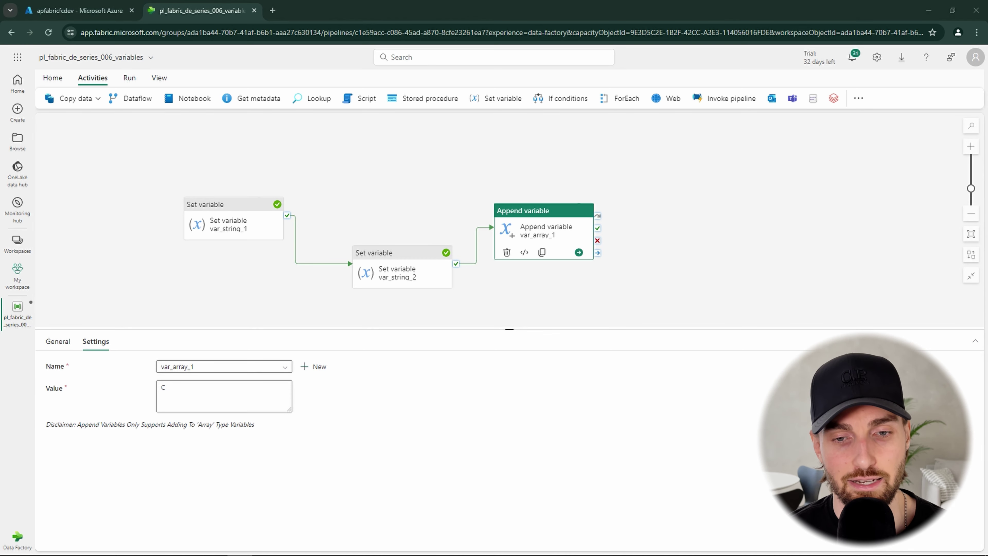
click(725, 177)
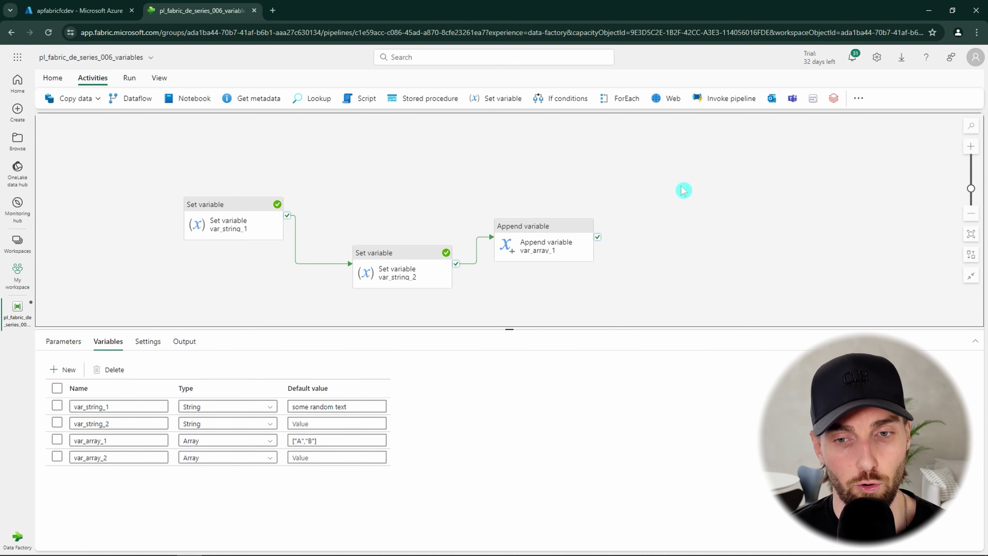
Move var_string_2 and Append variable up beside var_string_1 into a neat left-to-right row.
click(536, 240)
click(677, 215)
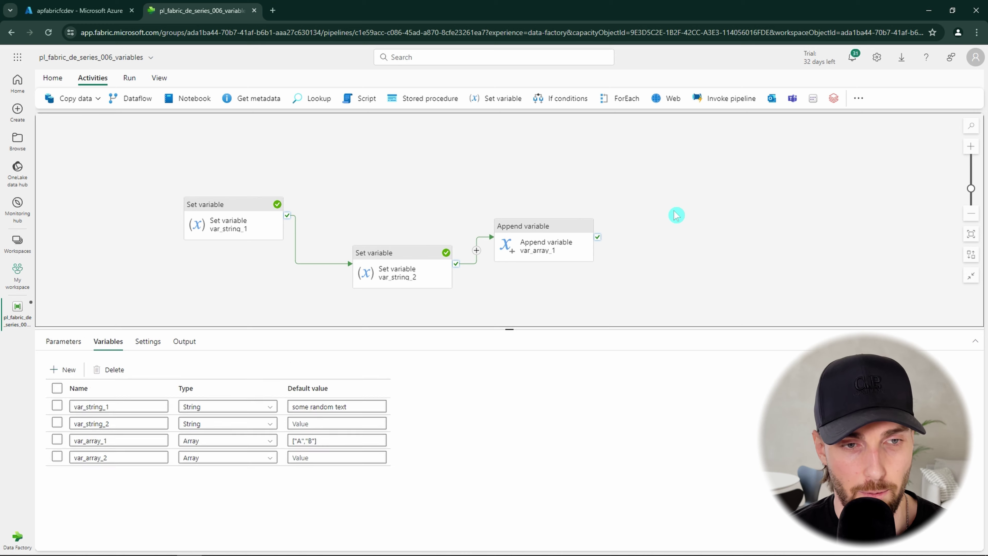
drag(440, 271, 425, 243)
drag(555, 254, 549, 225)
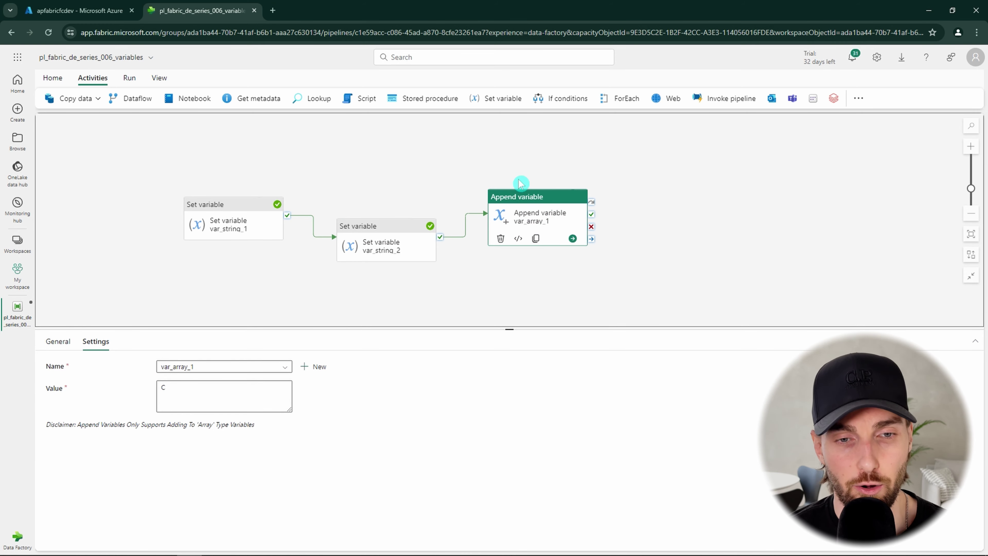
click(549, 170)
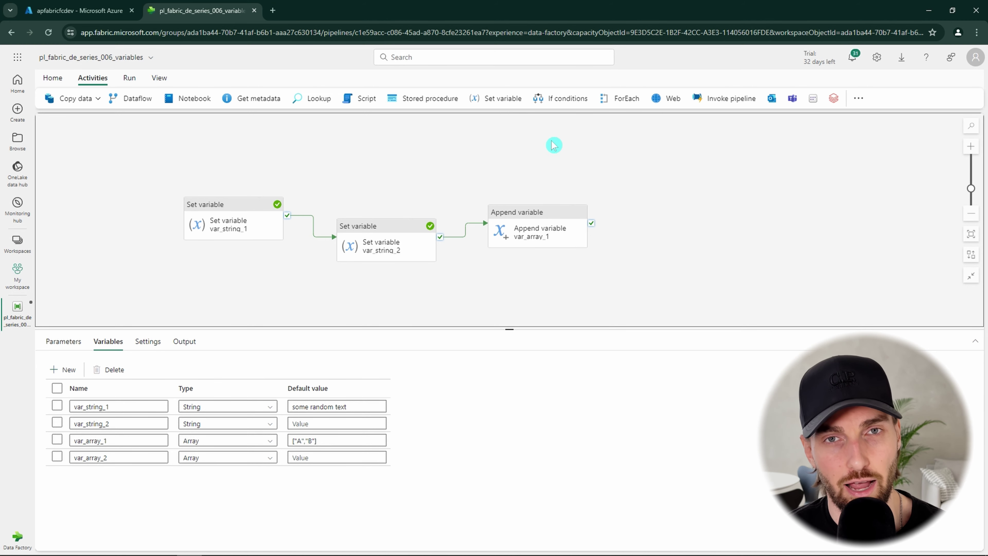
Add a Set variable activity running after Append variable succeeds, named 'Set variable var_array_2'.
click(501, 105)
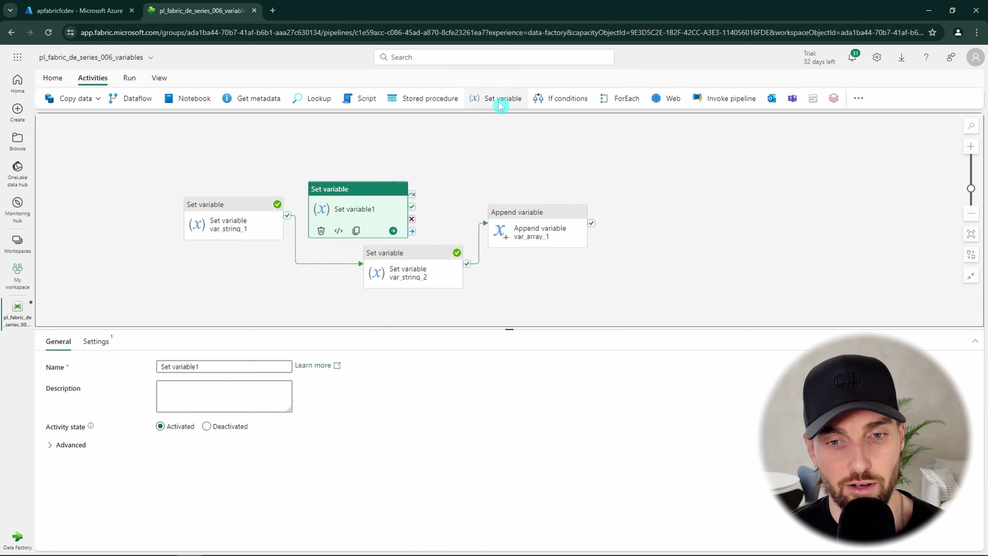
drag(353, 205, 692, 218)
drag(593, 229, 682, 227)
click(58, 341)
triple_click(221, 367)
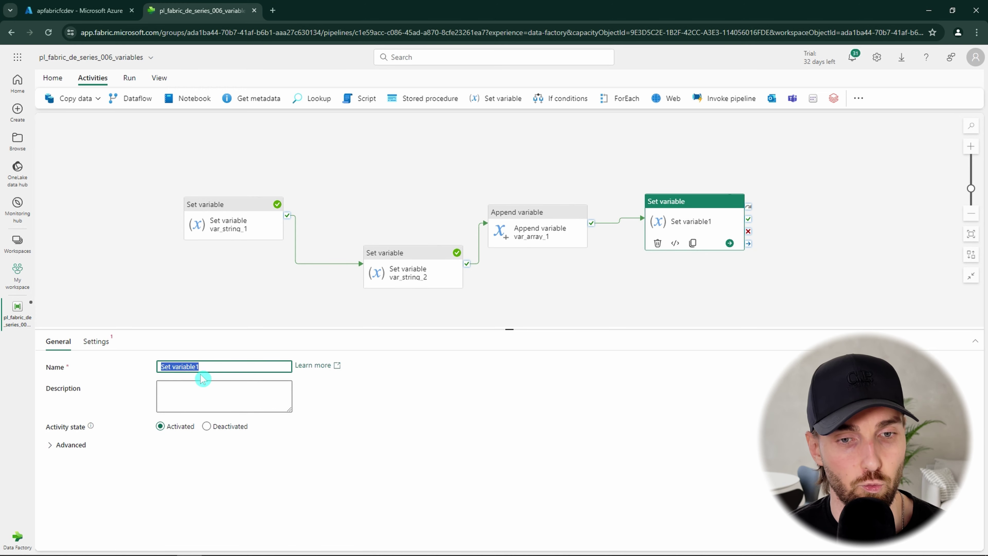
text(Set variable var_array_2)
click(96, 342)
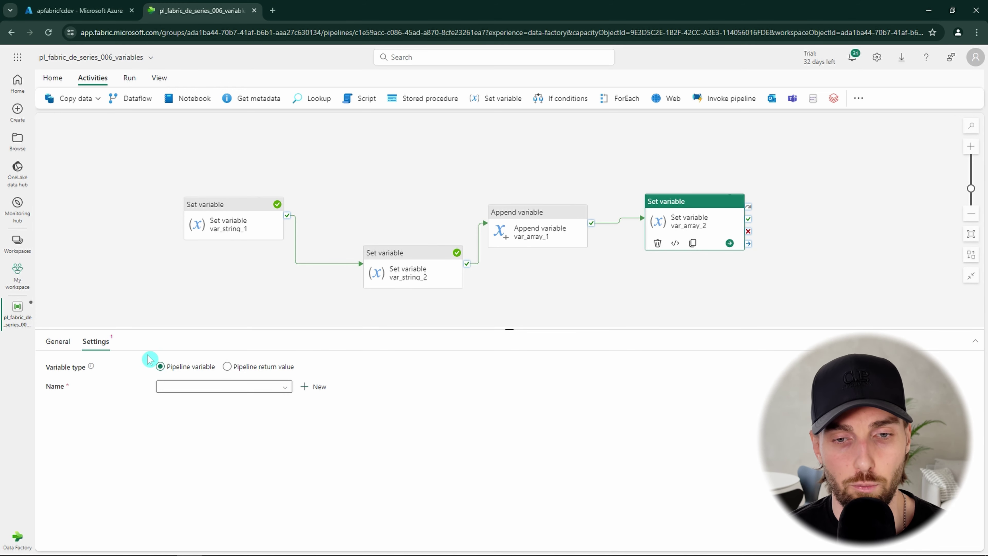
click(215, 387)
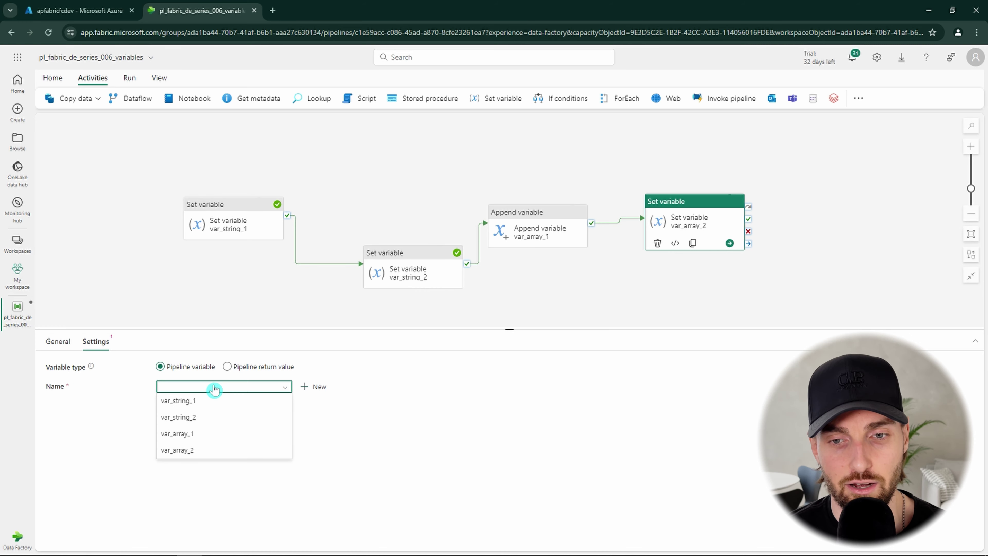
click(191, 450)
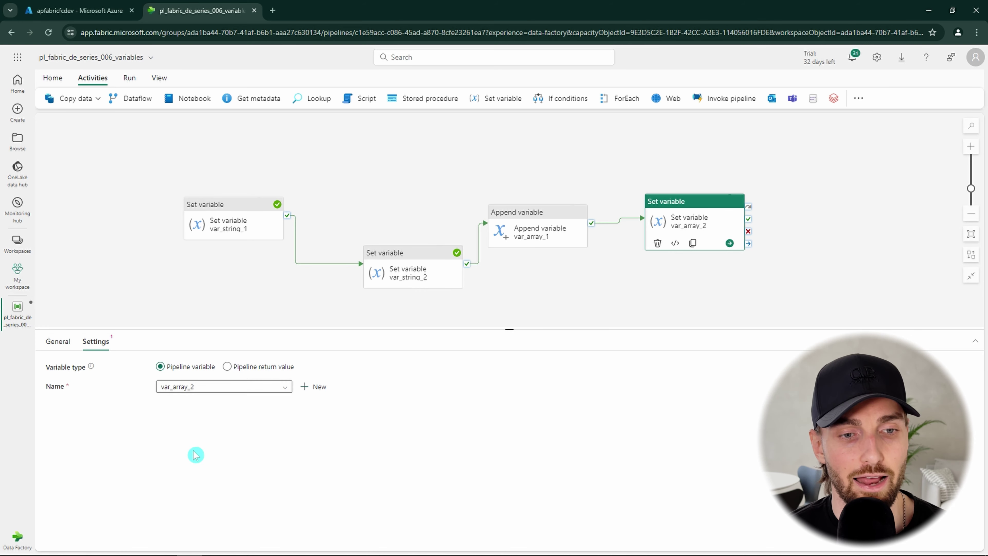
click(219, 423)
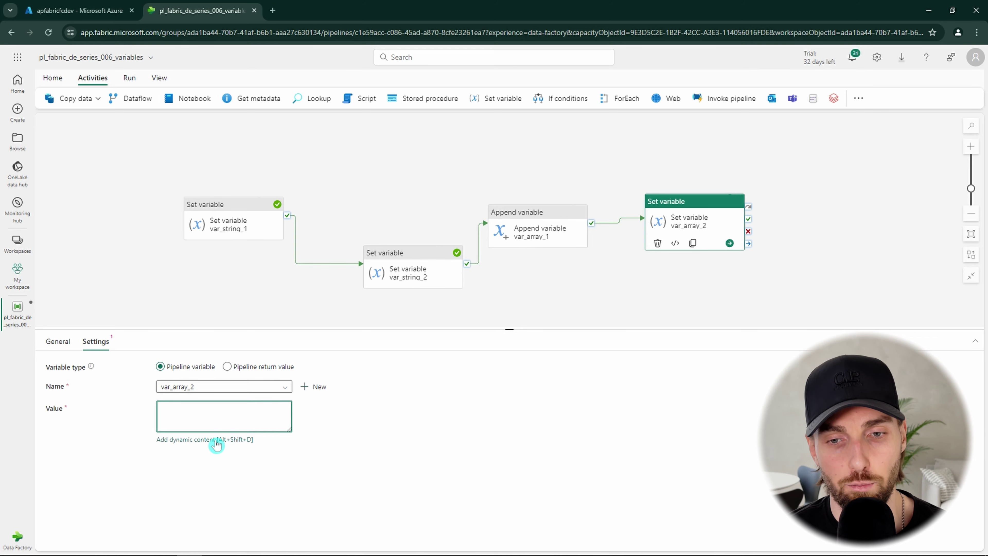
click(217, 440)
click(861, 242)
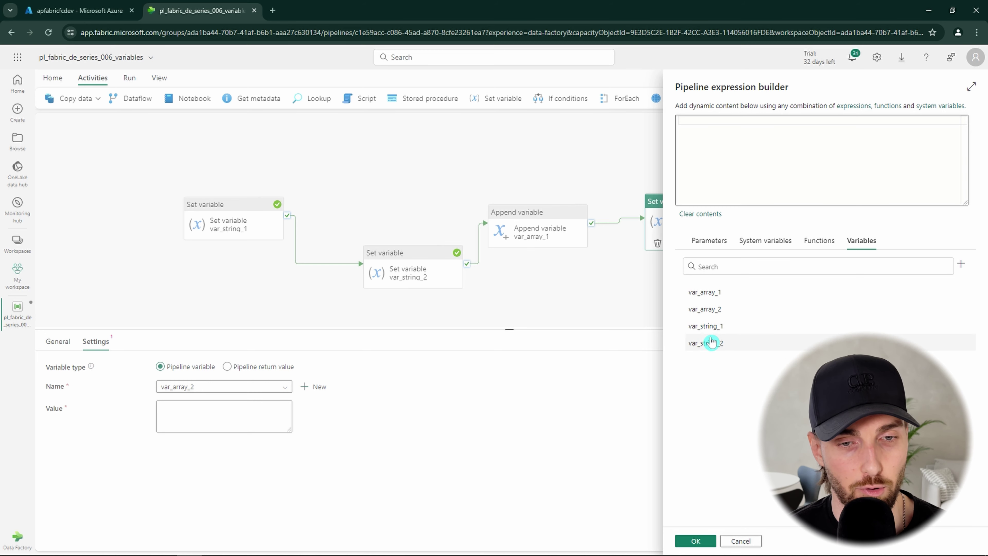
click(715, 296)
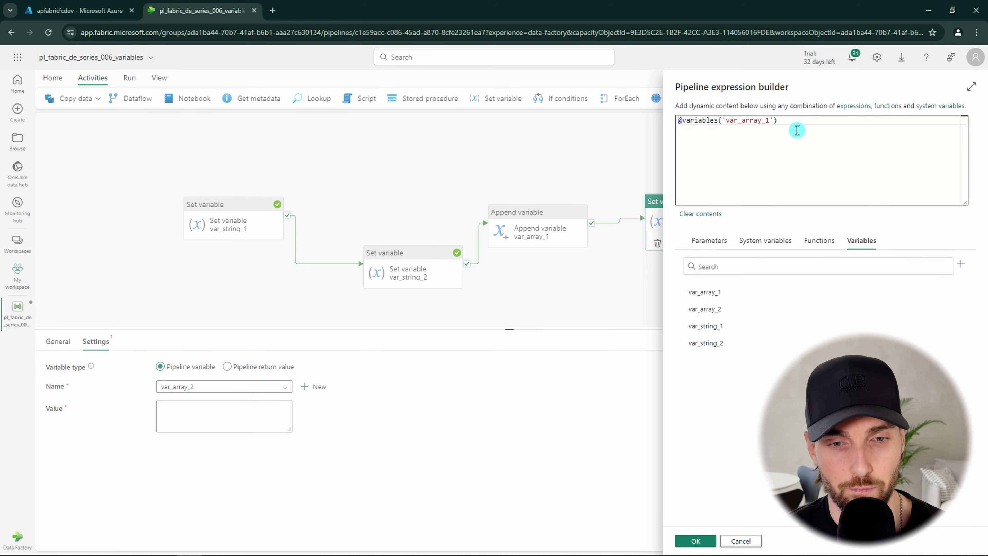
click(695, 541)
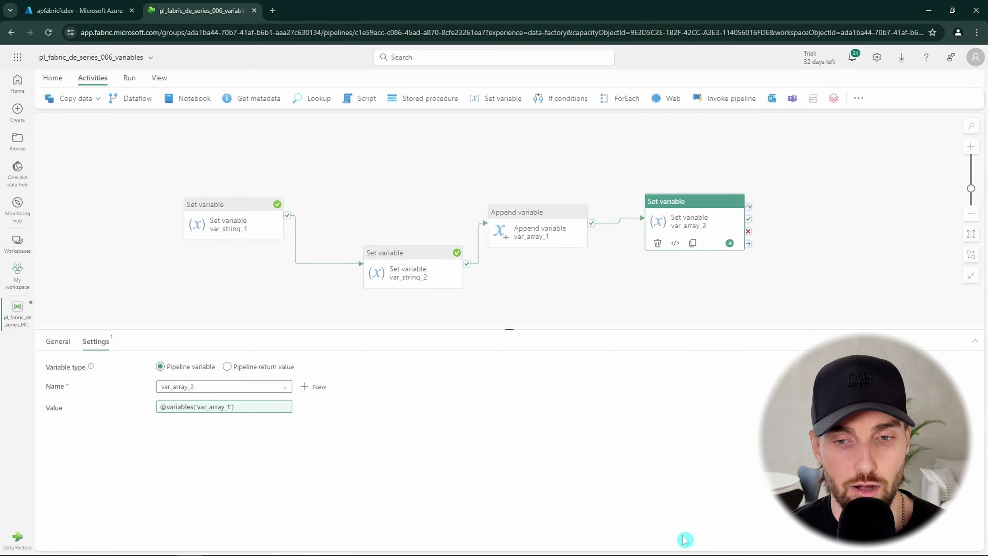
Start a run of the pipeline from the Run options.
click(595, 280)
click(968, 257)
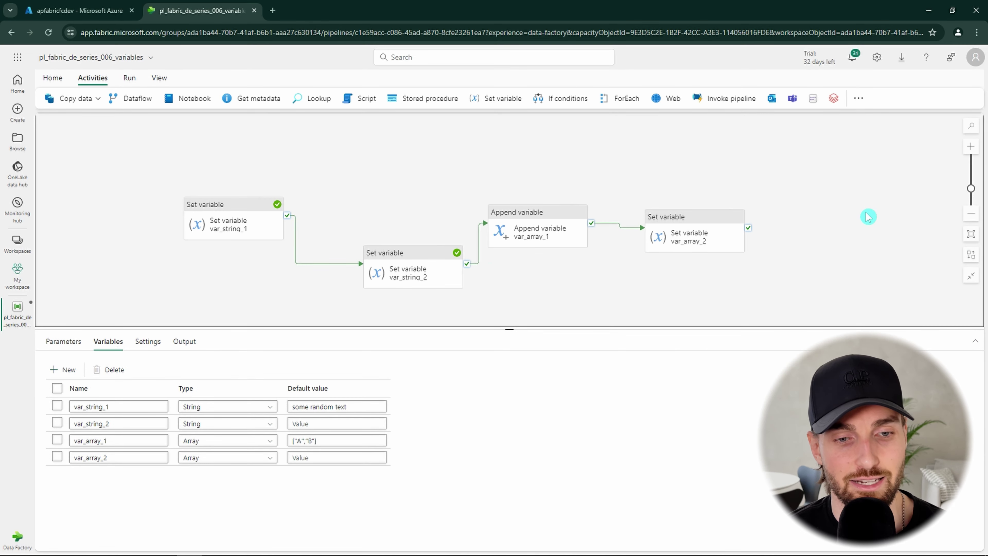
click(130, 78)
click(112, 98)
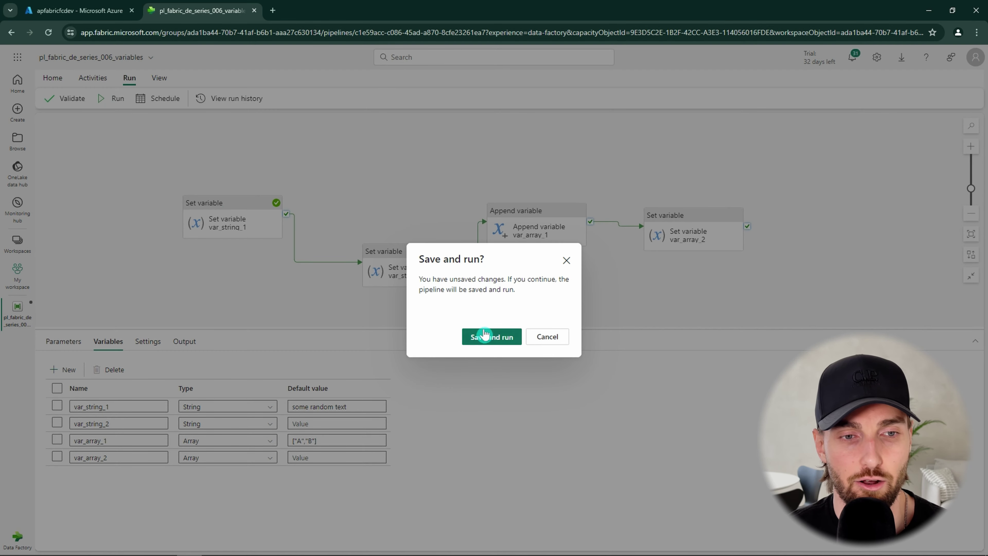
Save and run the pipeline, refresh until all four activities succeed, and view their outputs.
click(491, 336)
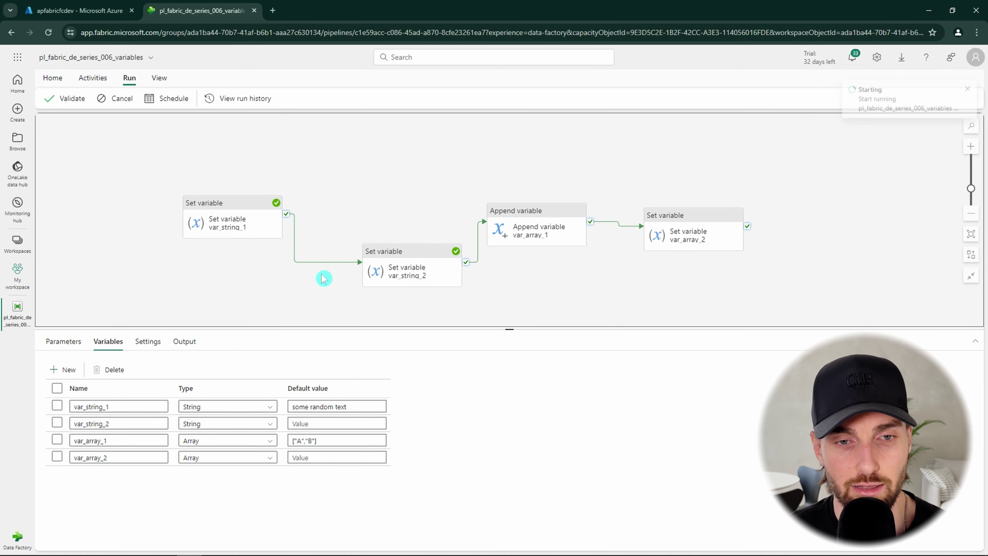
click(185, 341)
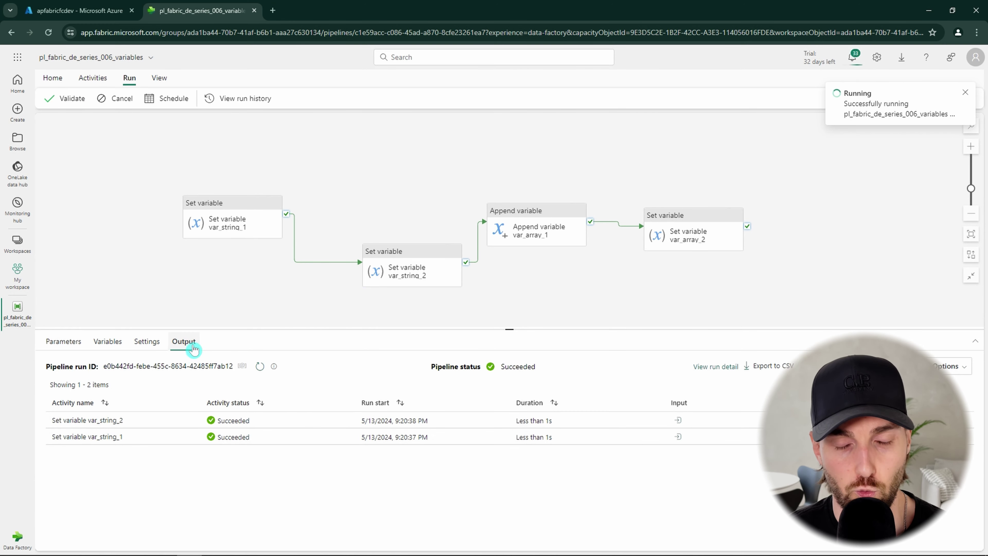
click(260, 366)
click(260, 366)
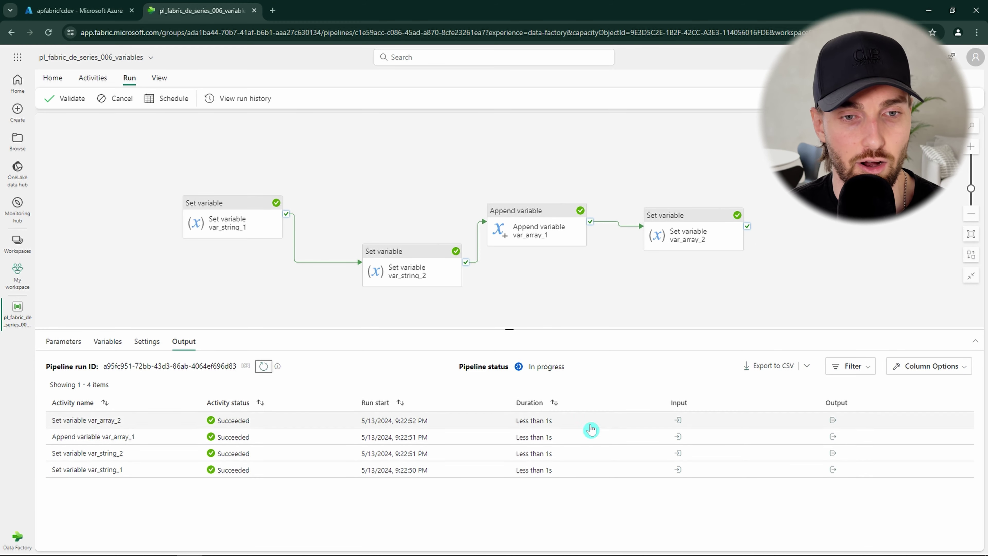
click(833, 437)
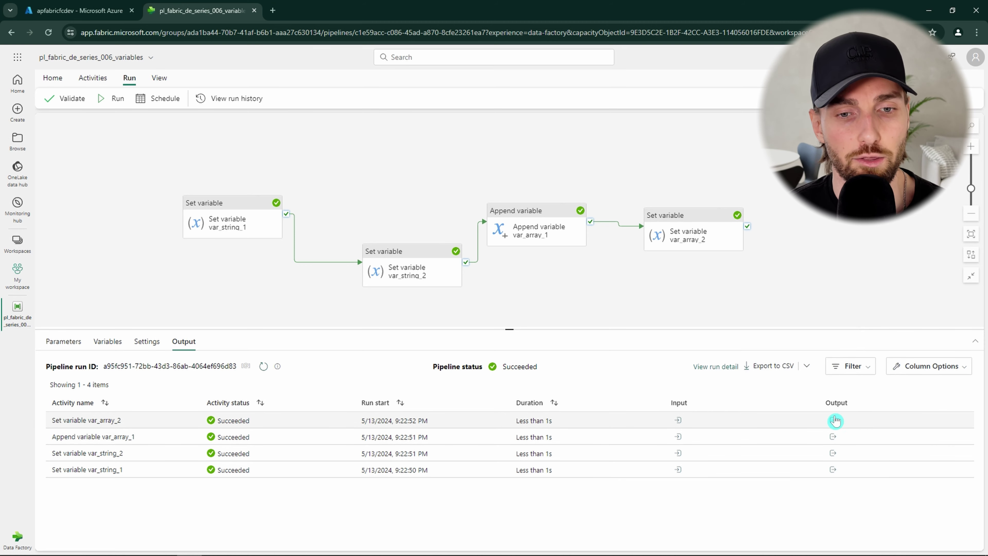
click(834, 421)
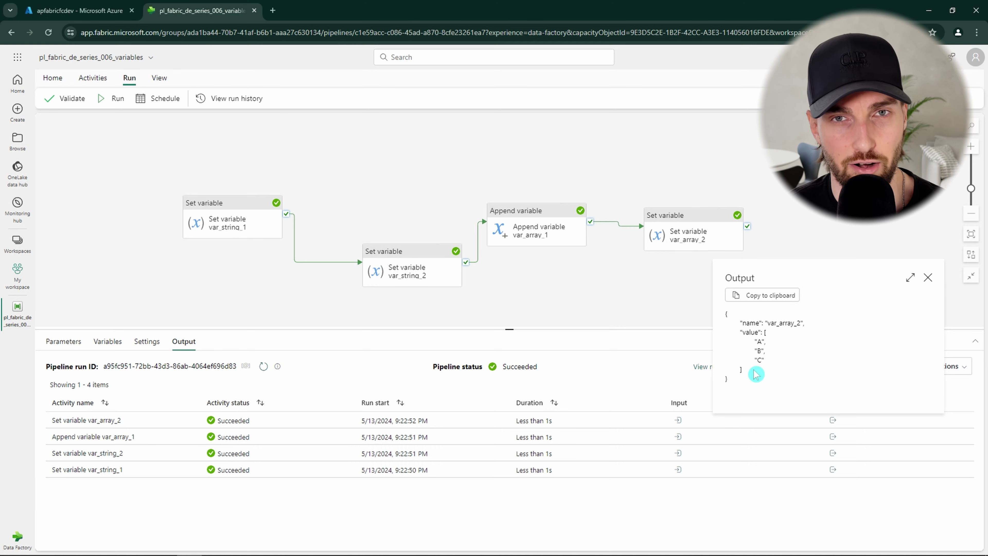
Check that var_array_2's output JSON value is ["A","B","C"], then close the details.
drag(756, 374, 726, 338)
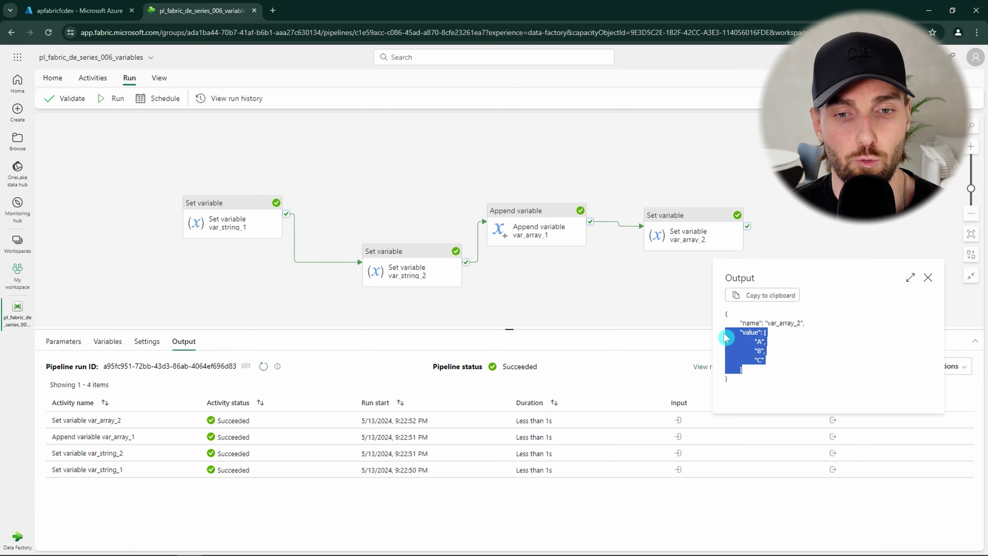
click(758, 376)
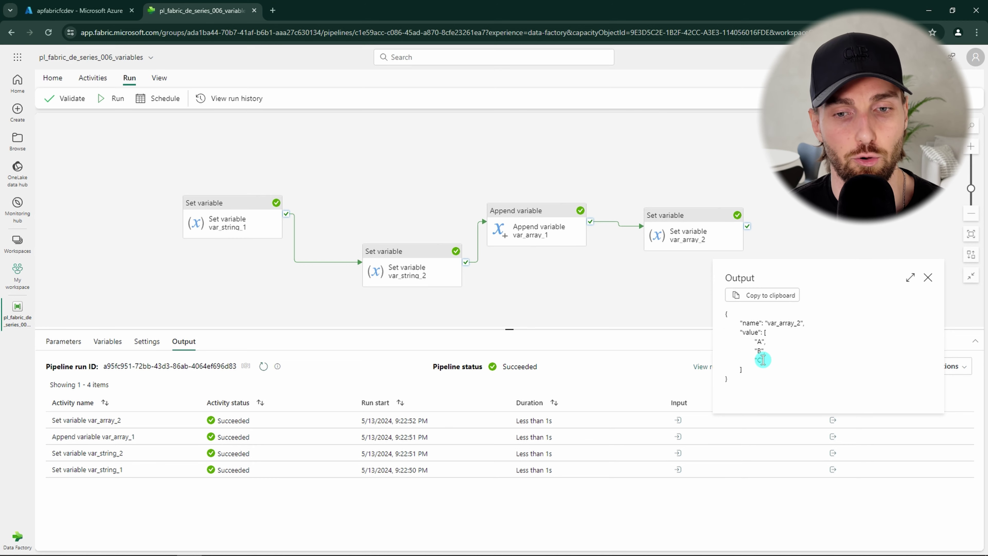
click(928, 277)
Auto-align the four activities into one straight row and review their settings.
click(971, 254)
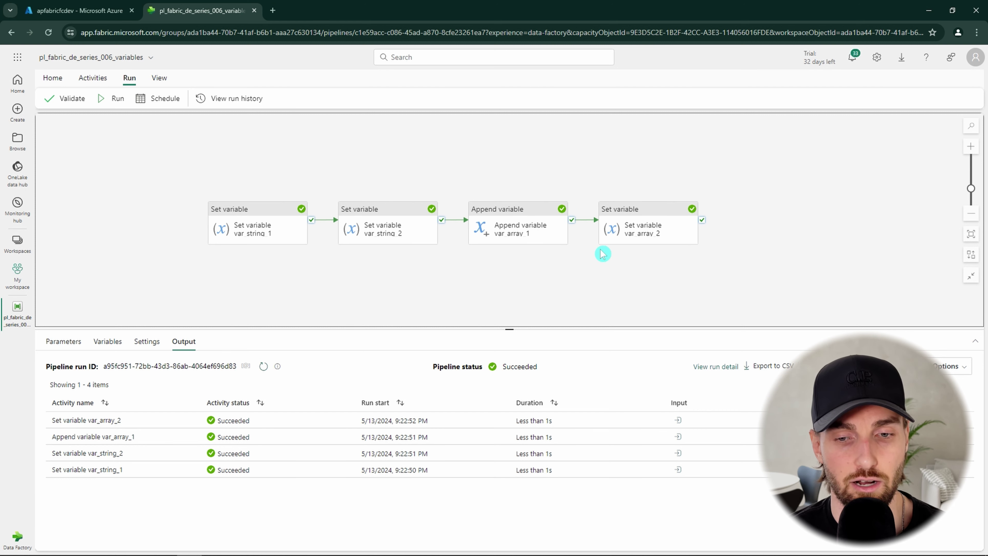
click(641, 226)
click(529, 225)
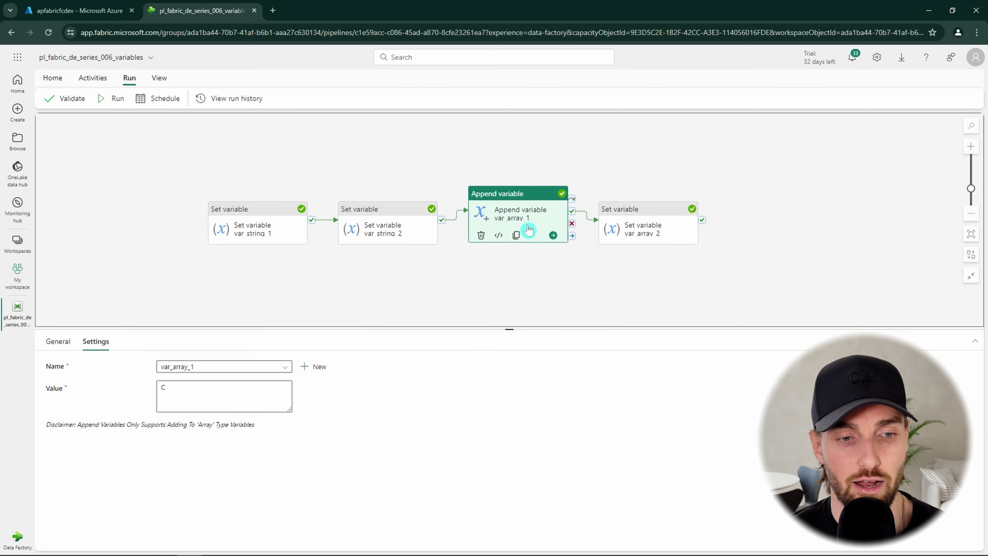
click(618, 276)
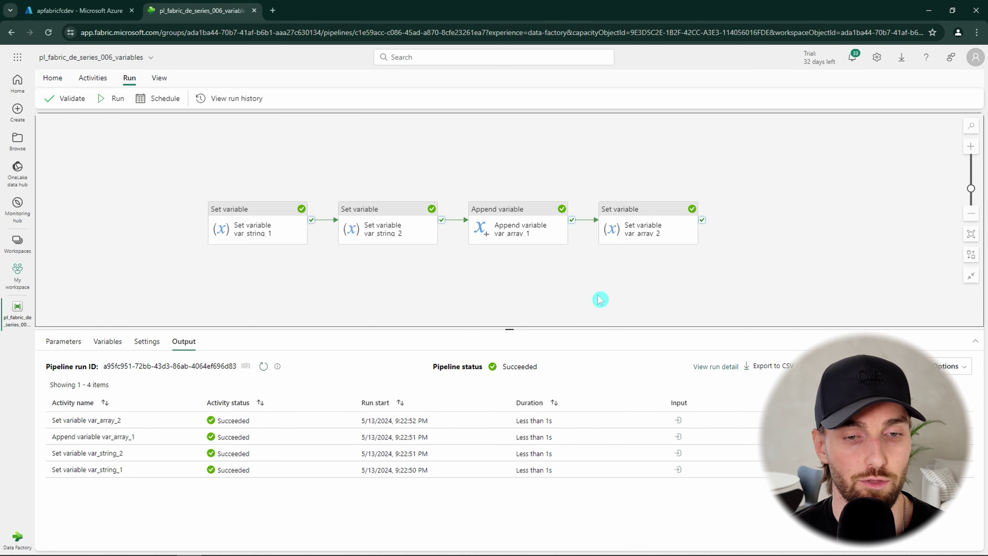